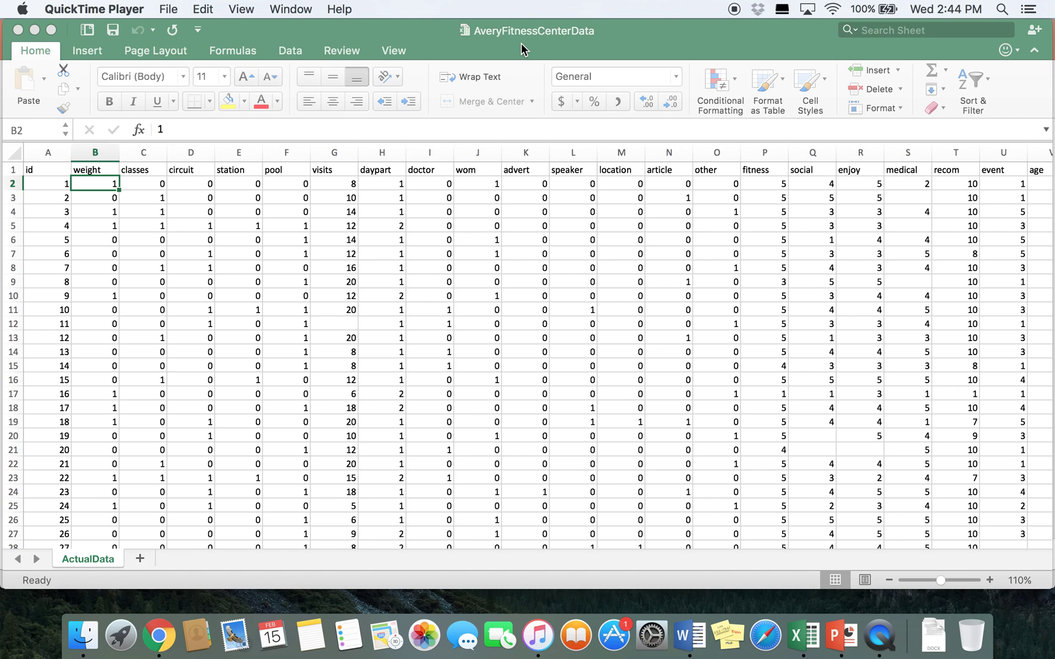
# Bring the AveryFitnessCenterData workbook to the front, then switch to PowerPoint.
pyautogui.click(522, 49)
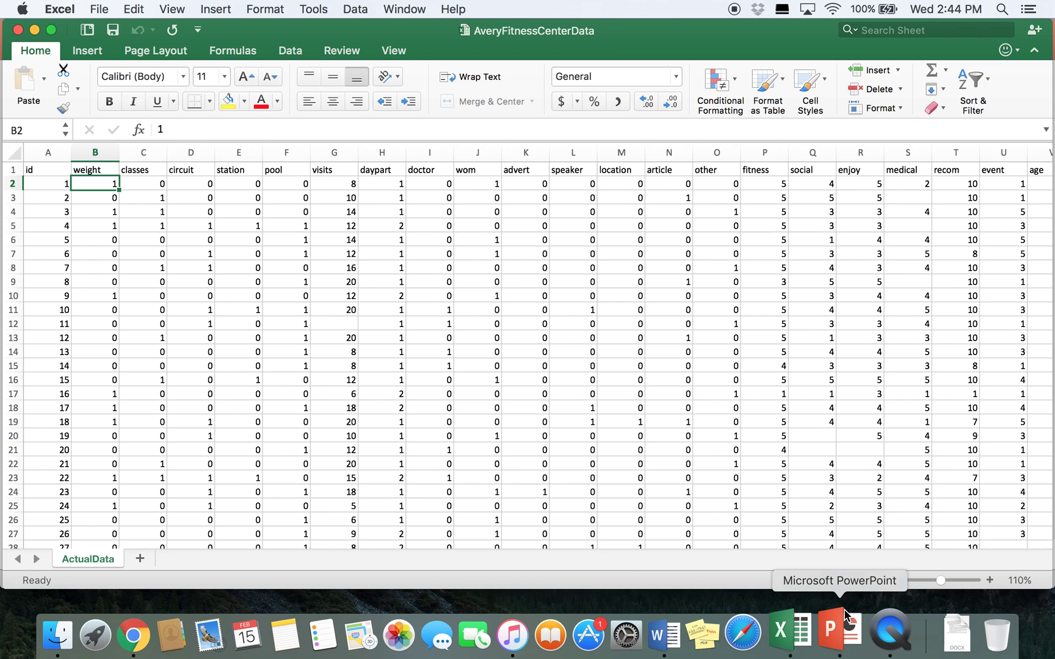
pyautogui.click(841, 632)
# Review the Developing a Codebook slide and its continuation, then return to Excel.
pyautogui.click(69, 176)
pyautogui.click(80, 226)
pyautogui.click(80, 427)
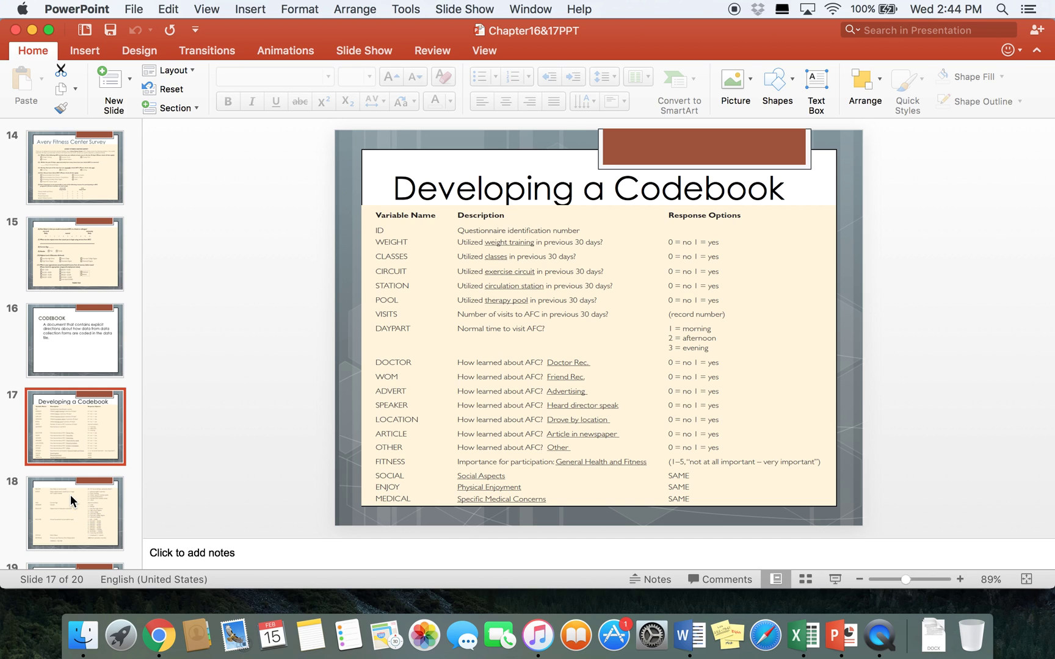
pyautogui.click(67, 508)
pyautogui.click(67, 446)
pyautogui.click(804, 635)
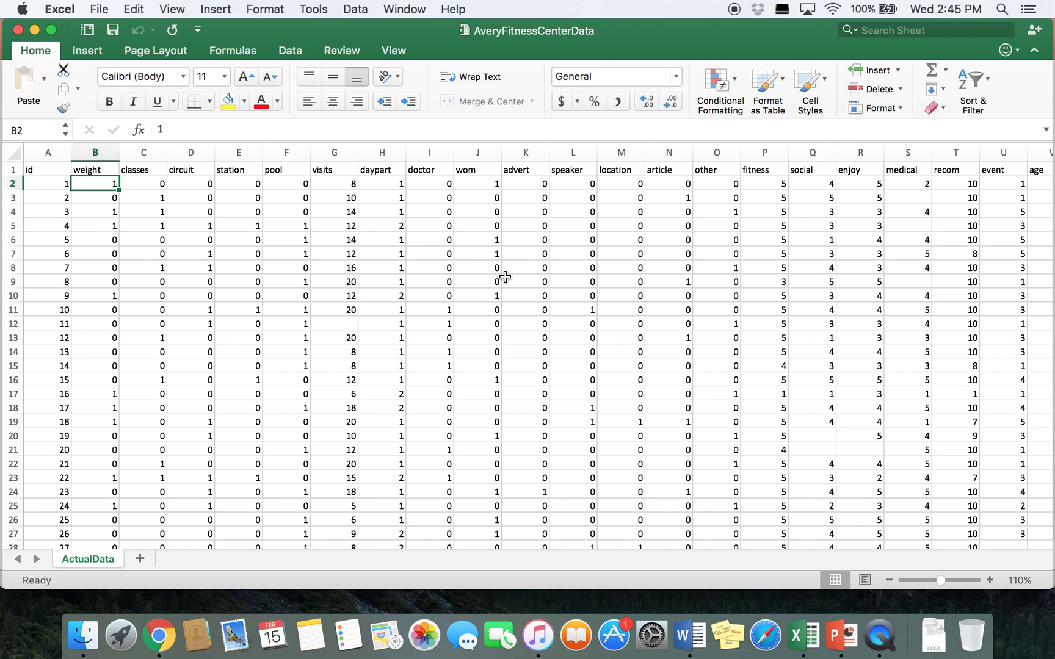
# Copy the gender column W into column A of a new Sheet1 and begin a PivotTable.
pyautogui.hscroll(3, 504, 276)
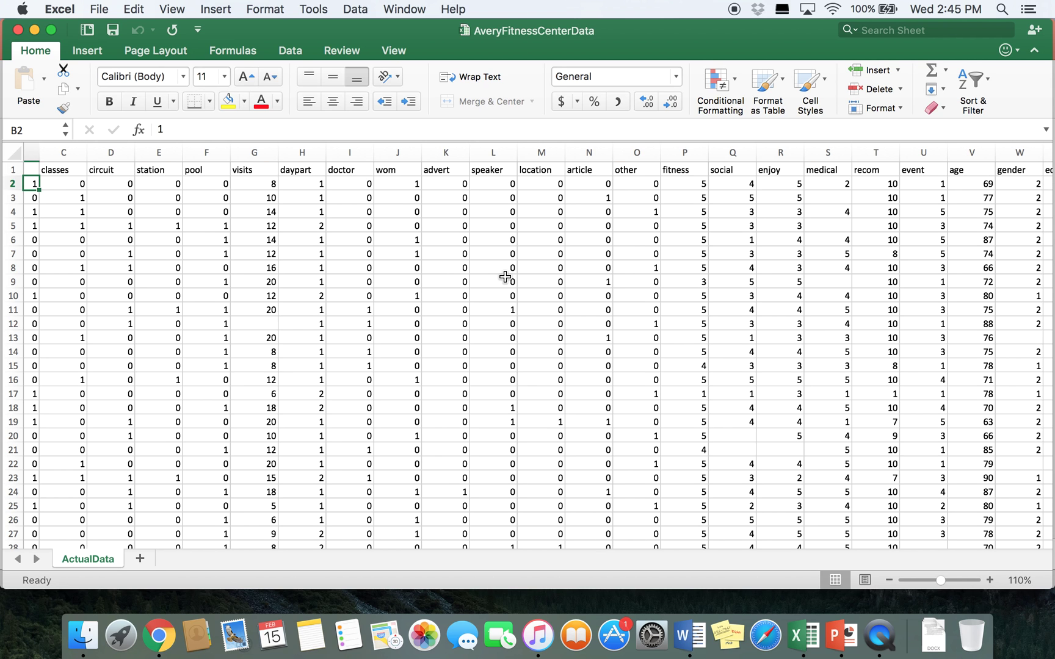
pyautogui.hscroll(4, 504, 277)
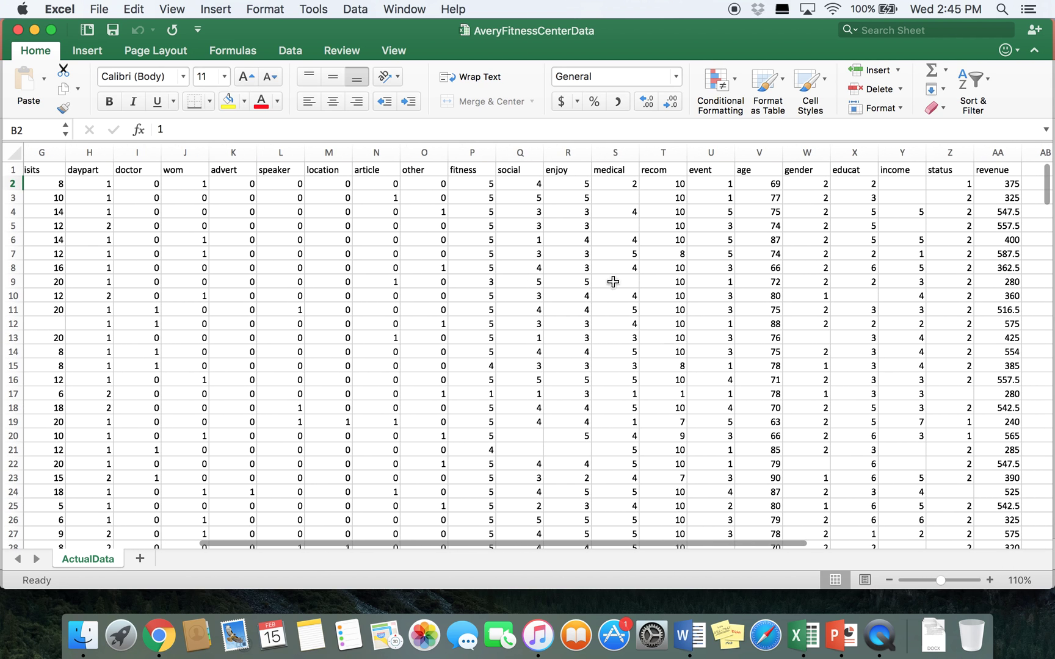
pyautogui.click(801, 149)
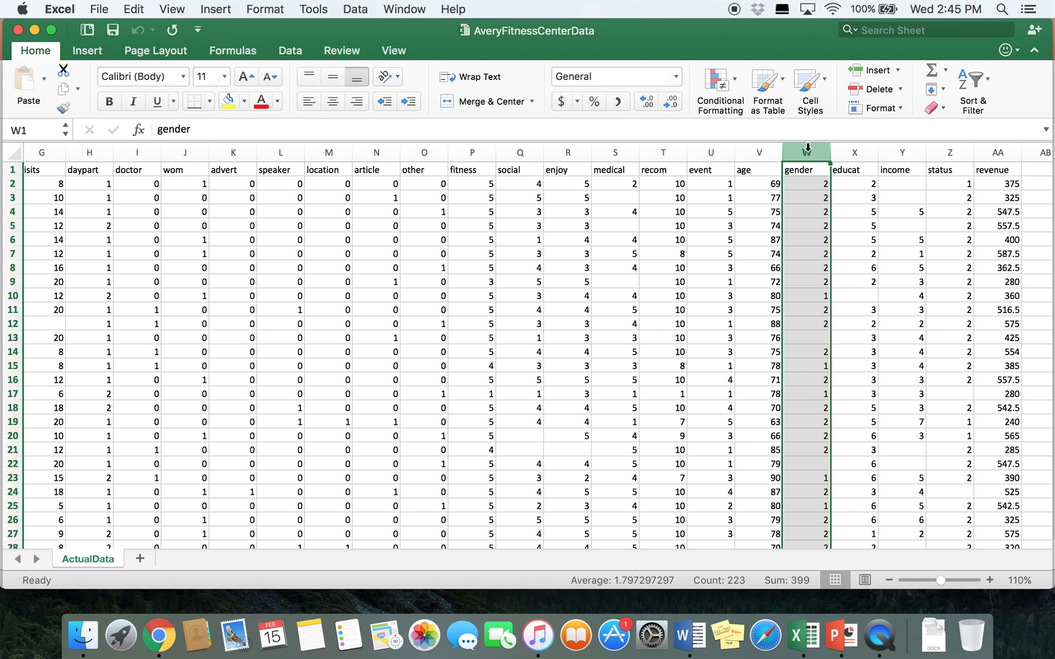
pyautogui.press('super+c')
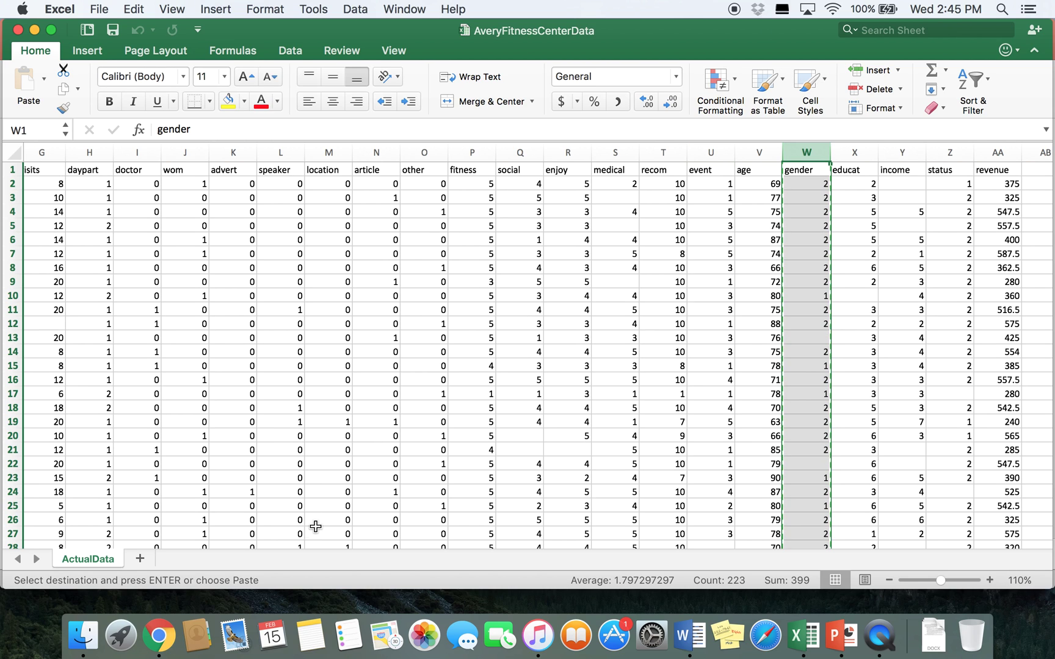
pyautogui.click(130, 560)
pyautogui.press('super+v')
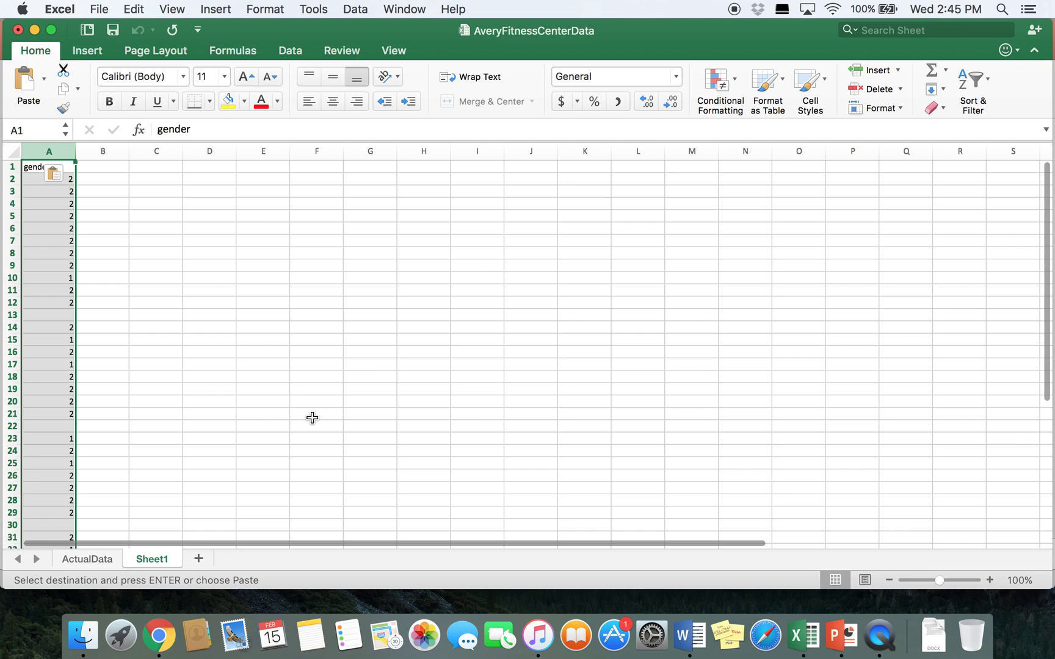
pyautogui.click(254, 341)
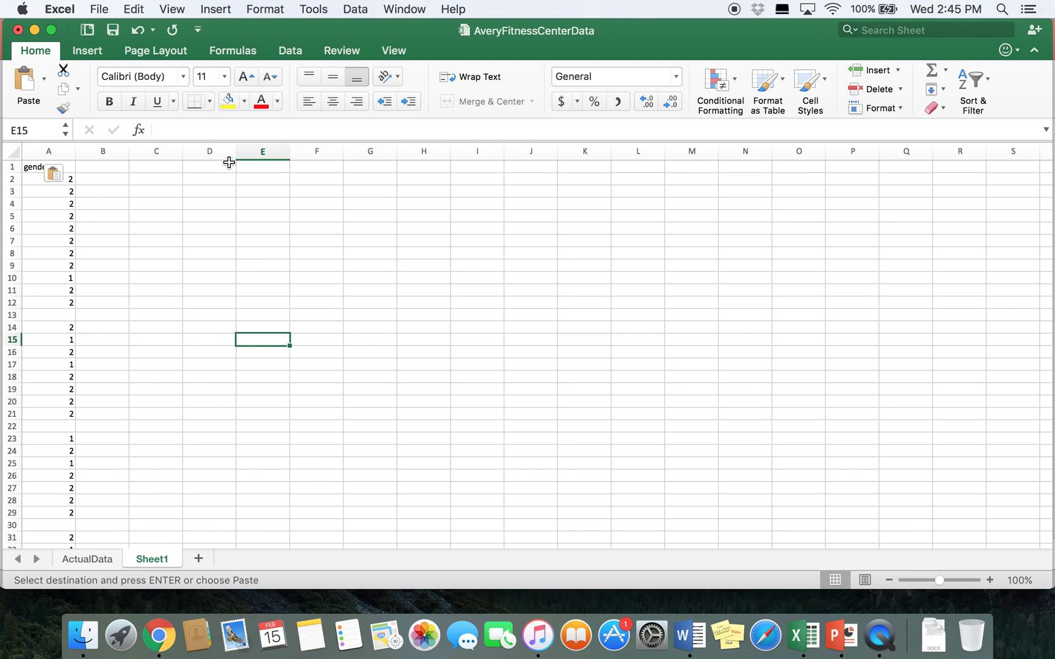
pyautogui.click(88, 53)
pyautogui.click(32, 84)
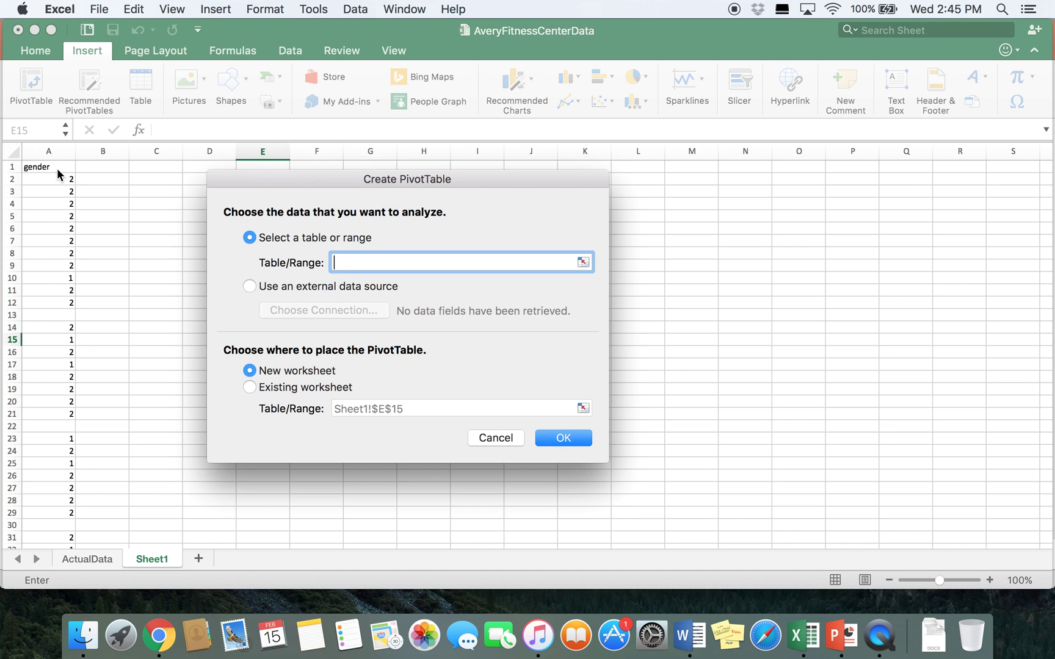
# Create a PivotTable on a new sheet from Sheet1!$A$1:$A$232.
pyautogui.moveTo(58, 168); pyautogui.dragTo(65, 344)
pyautogui.click(548, 438)
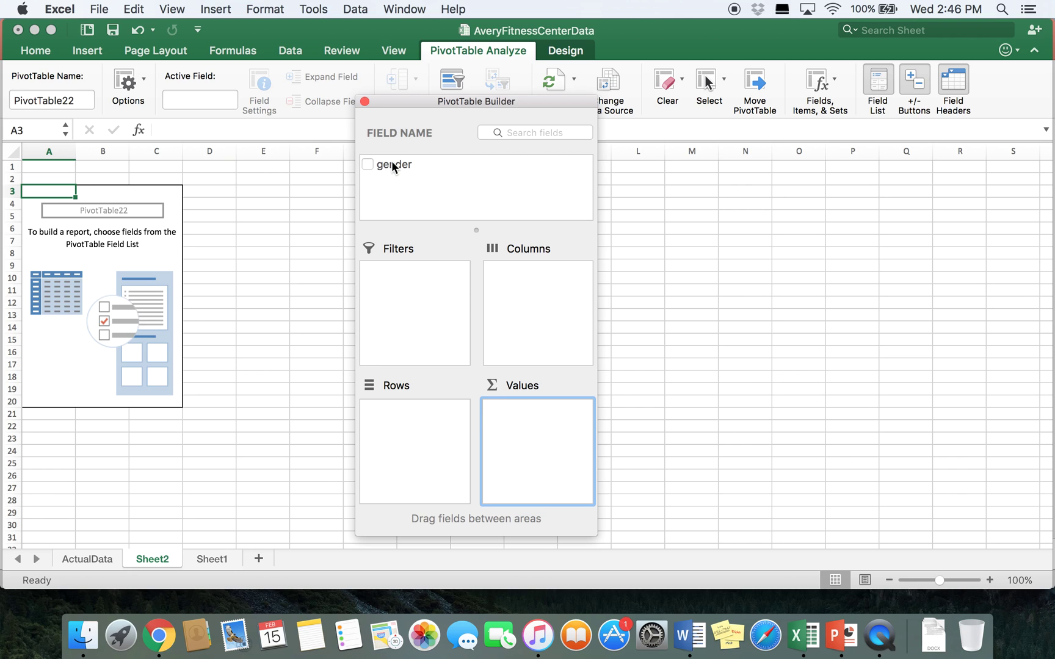
# Put gender in Columns and Values as Count, showing 45, 177 and total 222.
pyautogui.moveTo(392, 161); pyautogui.dragTo(523, 308)
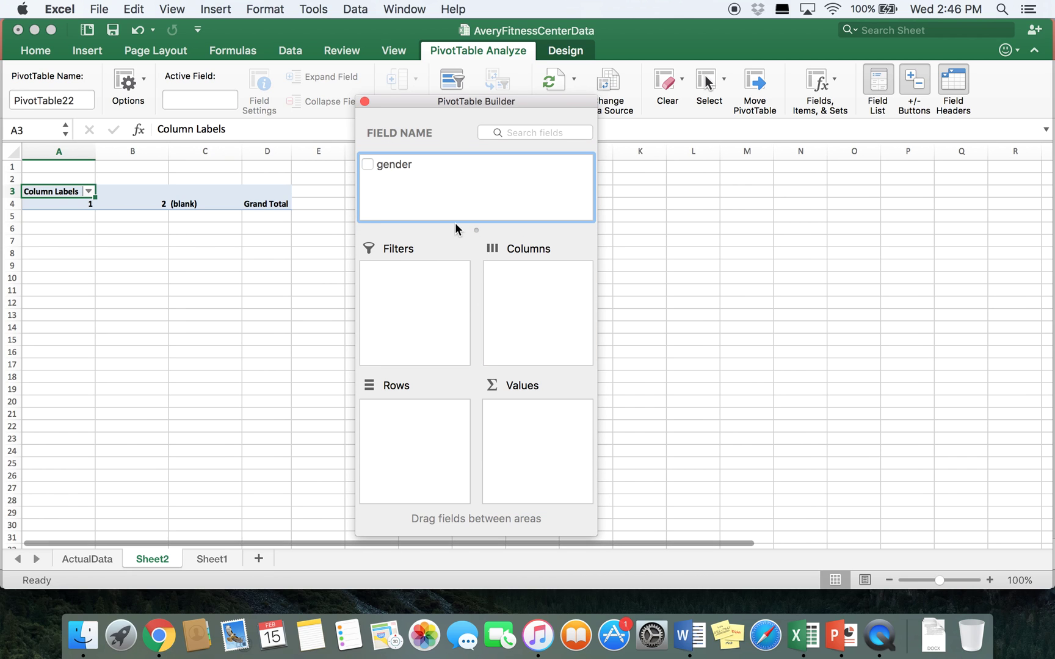
pyautogui.moveTo(387, 163); pyautogui.dragTo(532, 426)
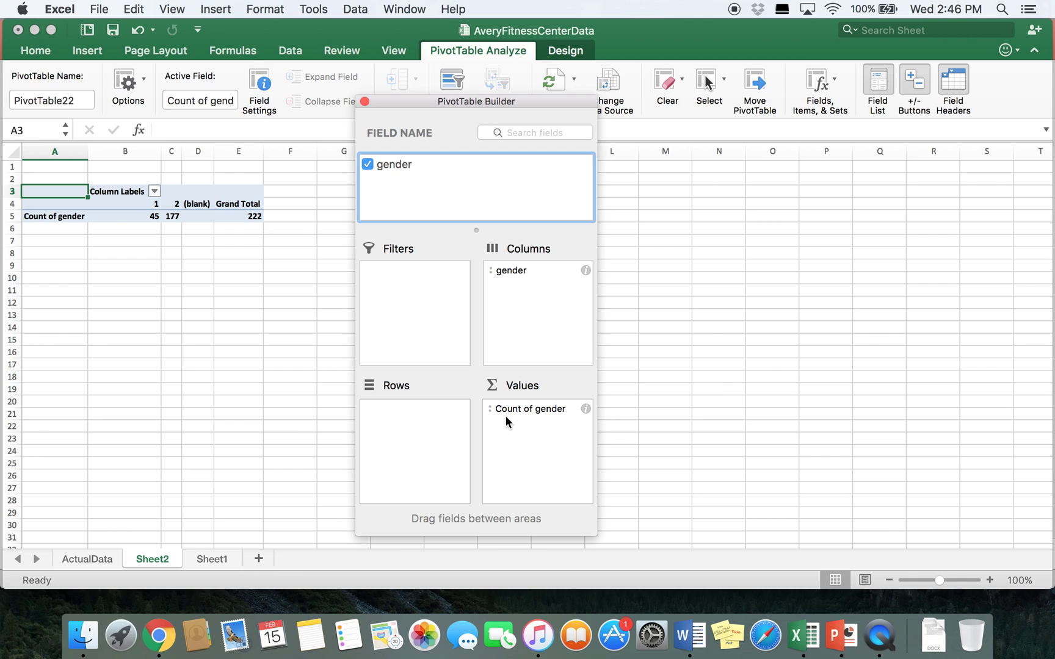
pyautogui.click(586, 409)
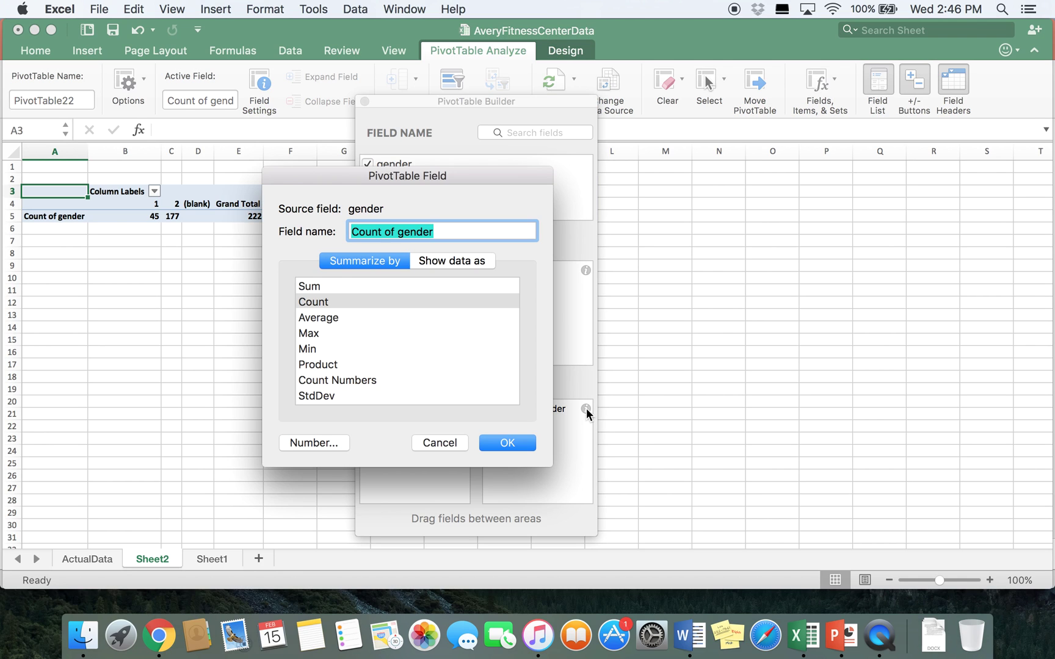
pyautogui.click(352, 302)
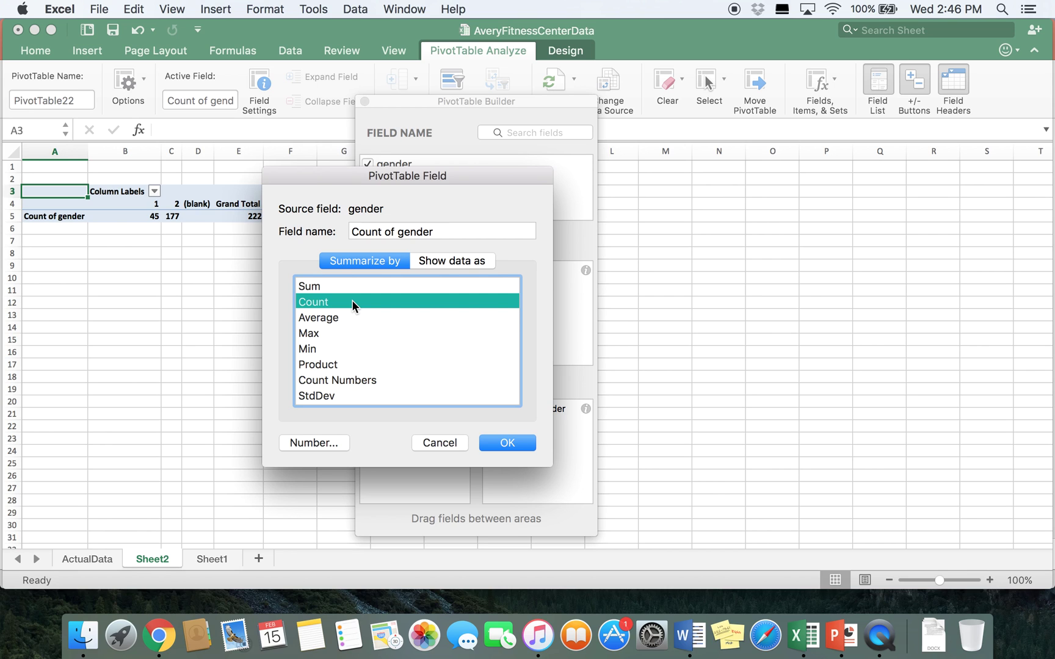
pyautogui.click(515, 442)
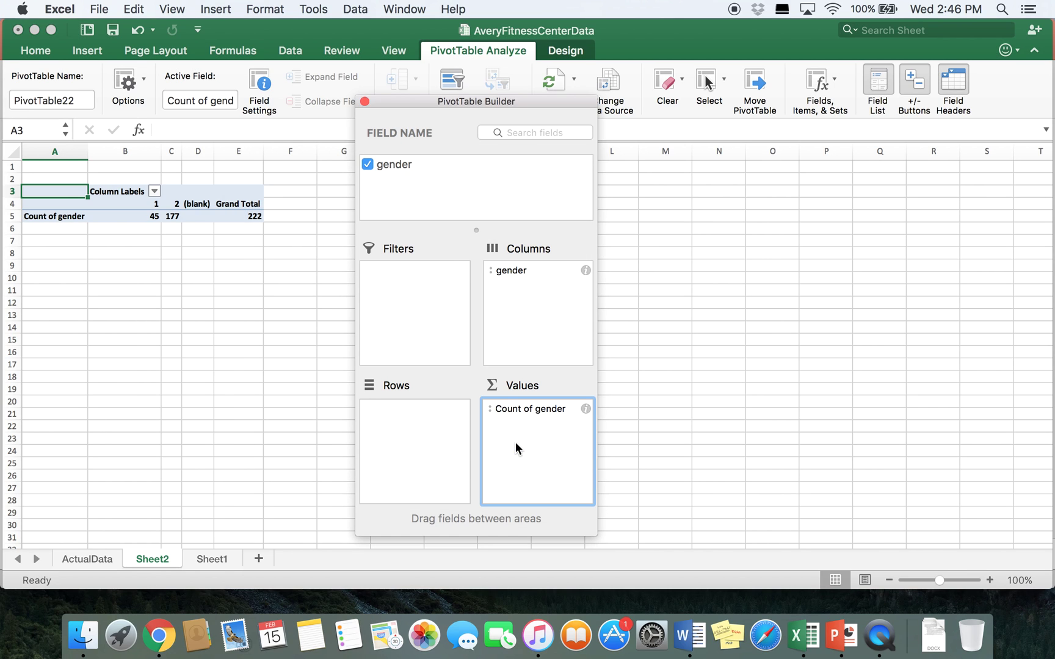
pyautogui.click(364, 102)
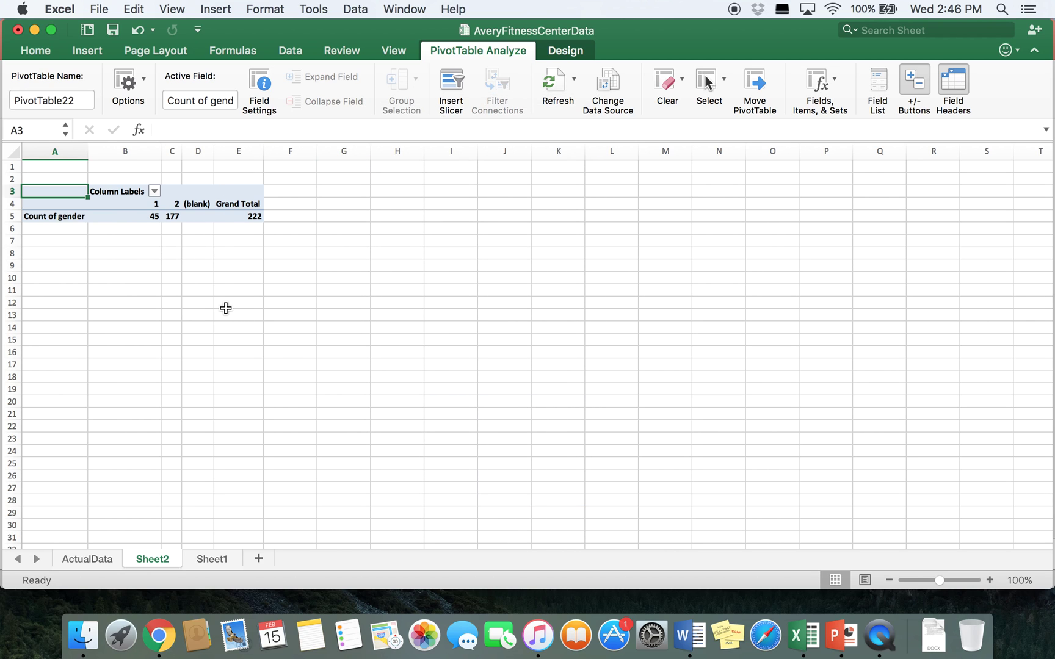
# Check the codebook slide 18 with GENDER and EDUCAT codes, then return to Excel.
pyautogui.click(848, 643)
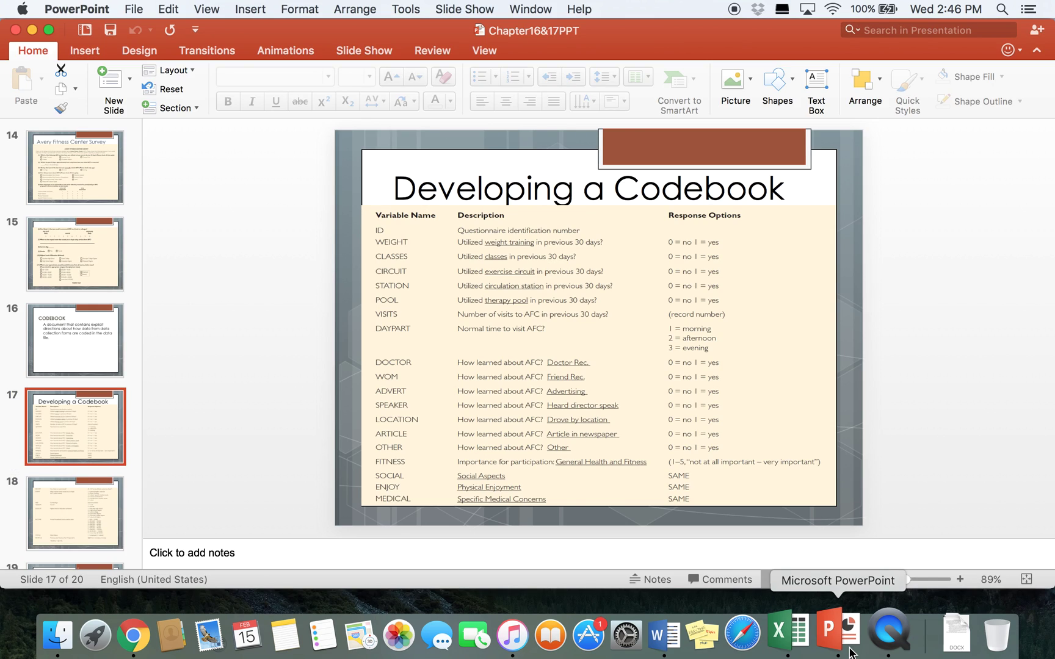
pyautogui.click(104, 510)
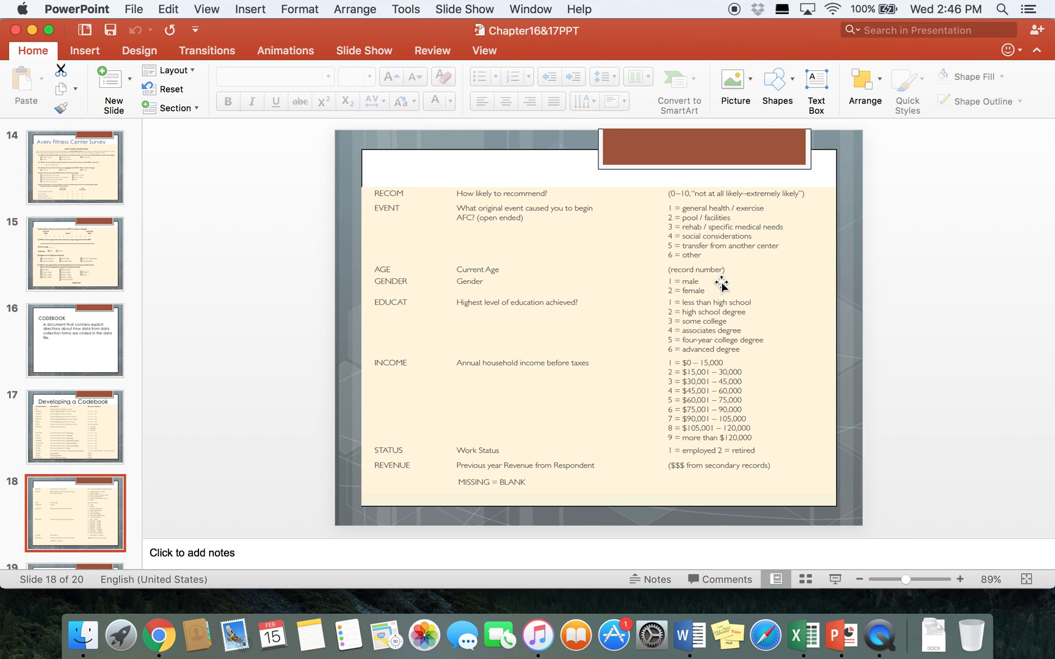
pyautogui.click(804, 636)
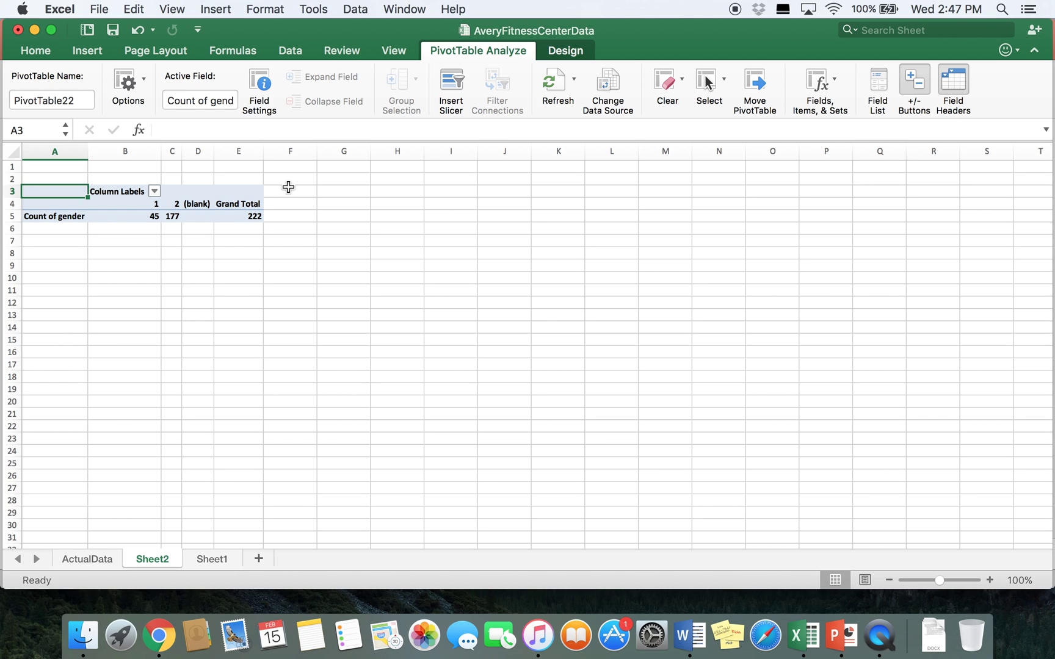
# Copy the educat column X from ActualData into column A of a new Sheet3.
pyautogui.click(85, 559)
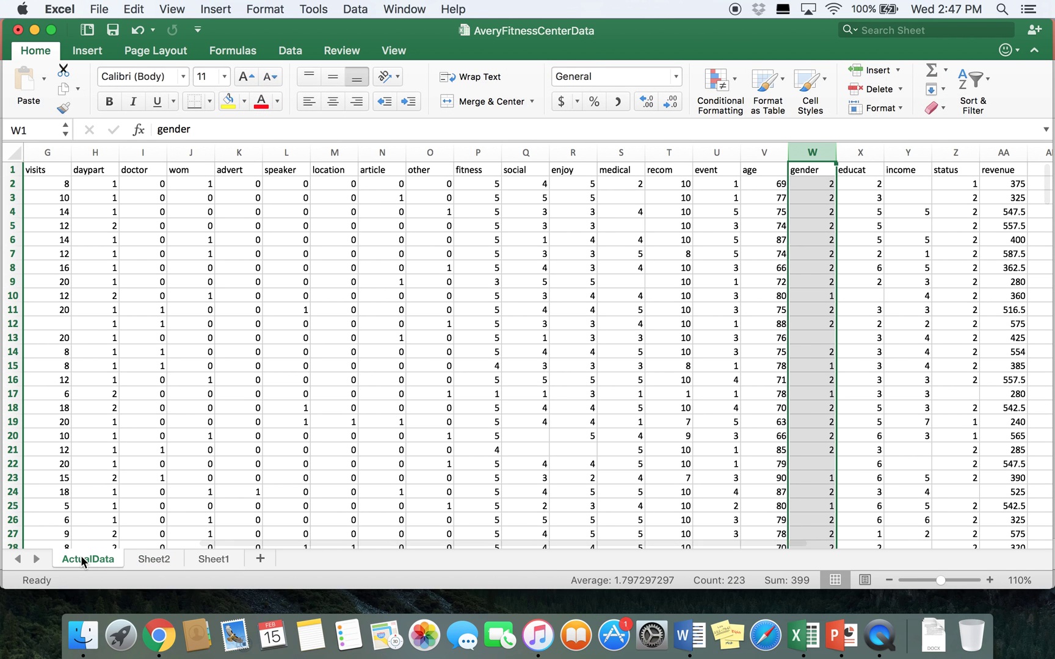
pyautogui.hscroll(3, 546, 340)
pyautogui.scroll(-1, 546, 340)
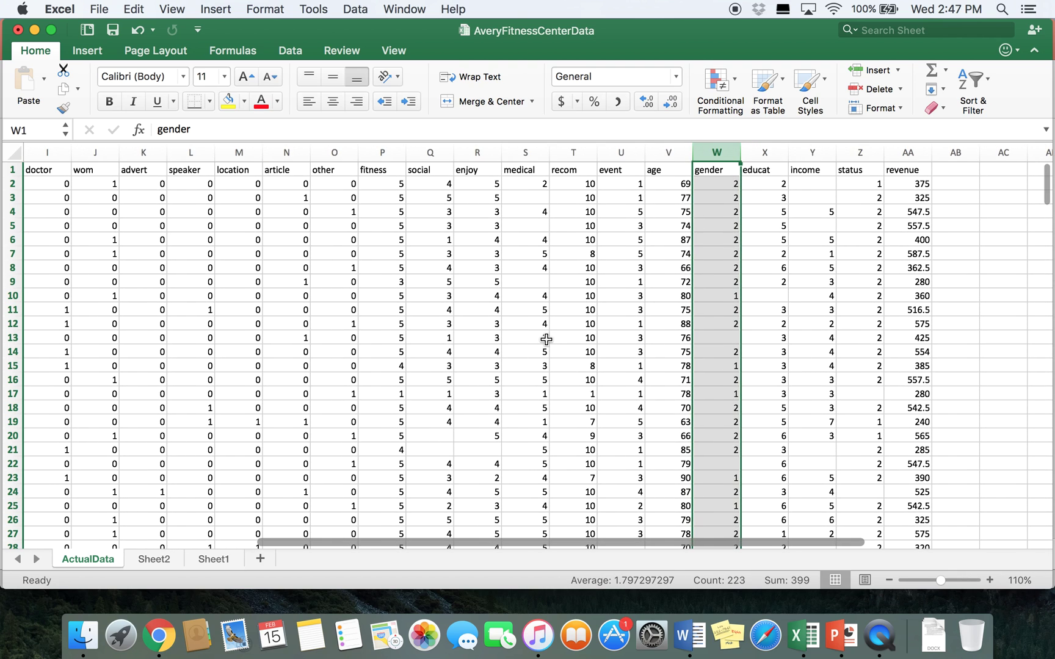
pyautogui.click(769, 155)
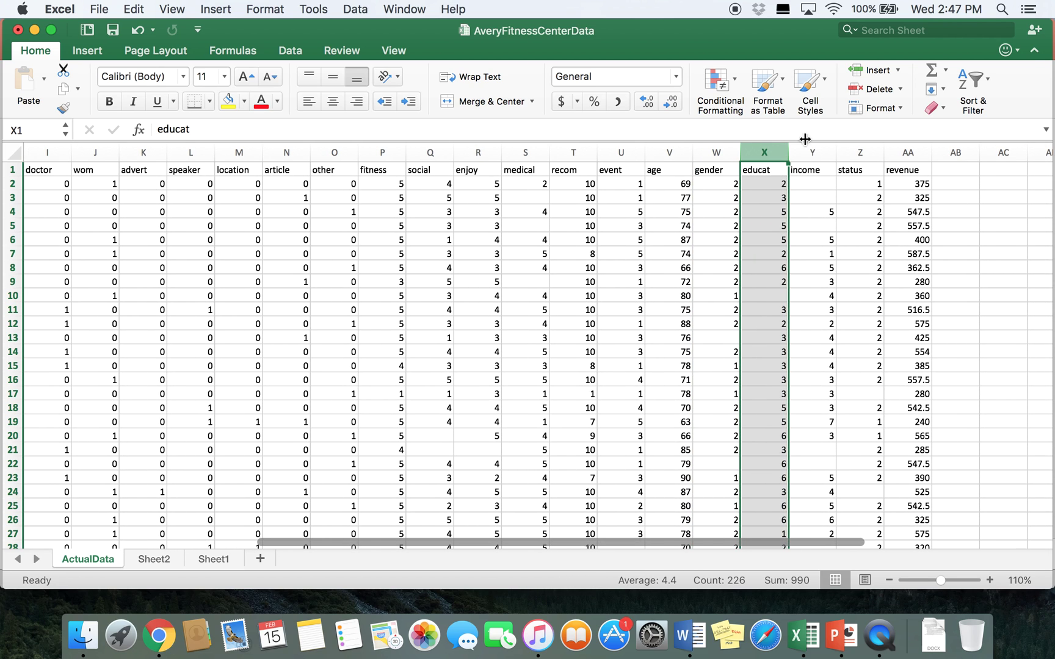
pyautogui.press('super+c')
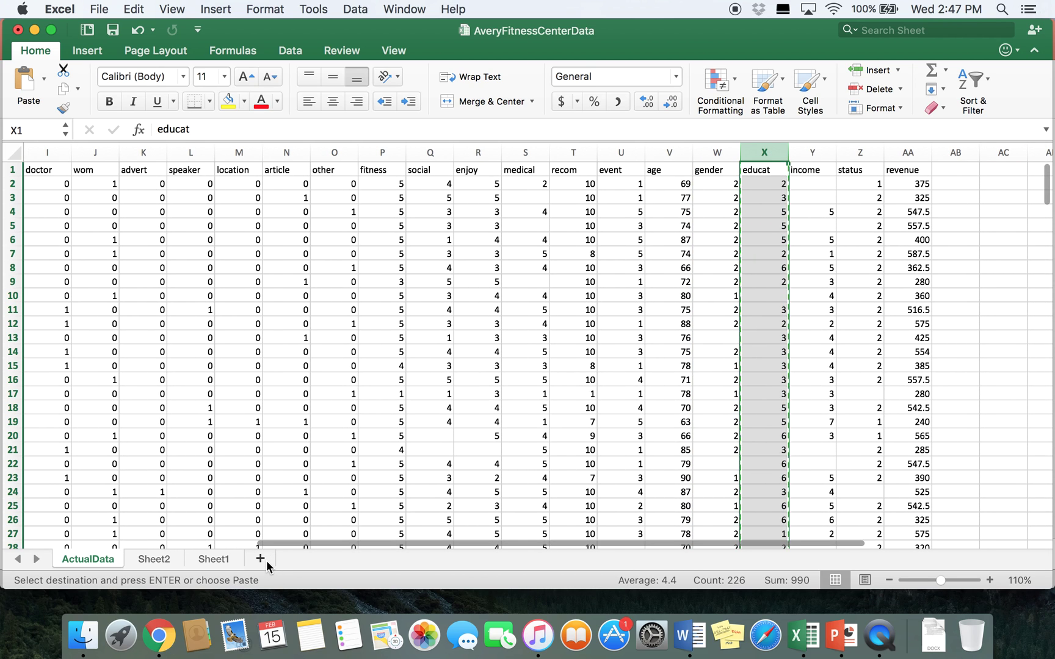
pyautogui.click(263, 559)
pyautogui.press('super+v')
pyautogui.click(274, 336)
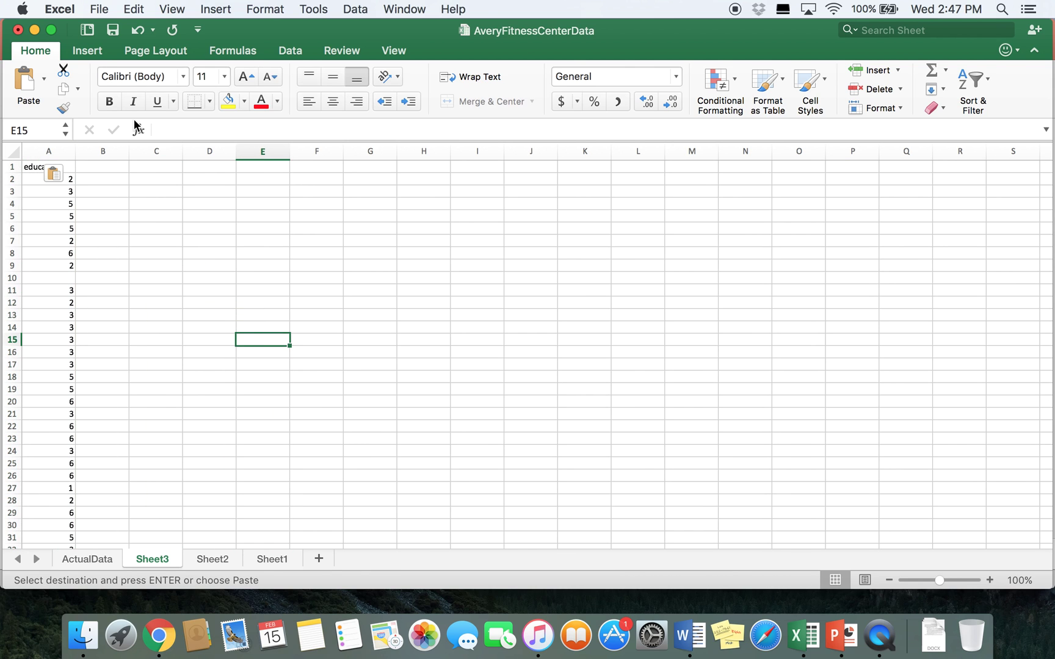
# Start a PivotTable using Sheet3's educat data in $A$1:$A$232 as source.
pyautogui.click(87, 51)
pyautogui.click(30, 97)
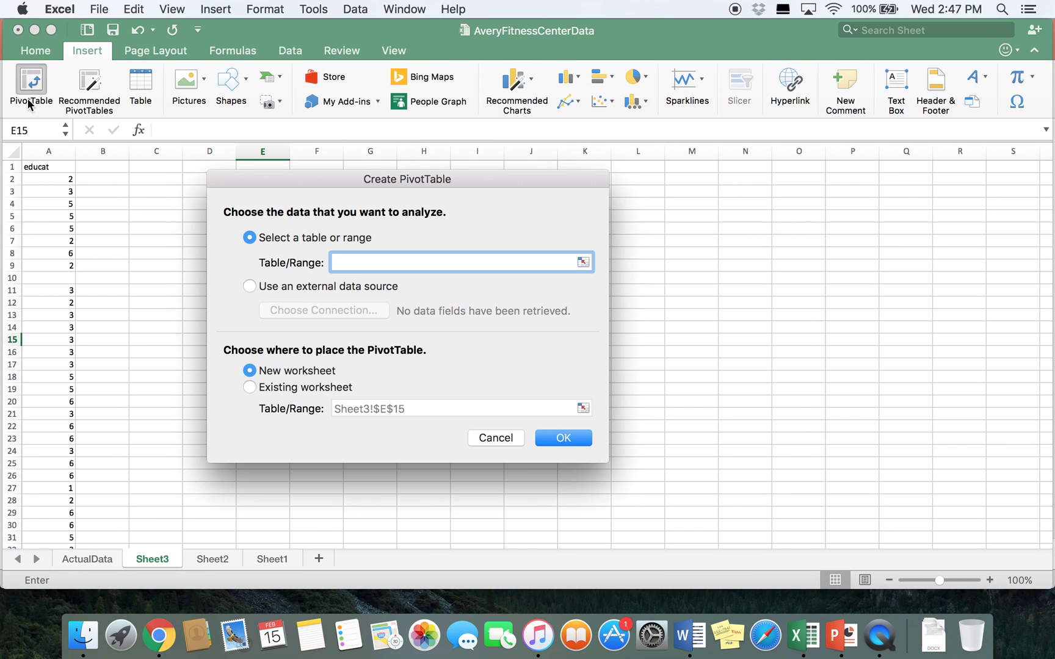
pyautogui.moveTo(54, 209); pyautogui.dragTo(49, 473)
# Create PivotTable23 on a new Sheet4 counting educat across columns, totalling 225.
pyautogui.click(565, 438)
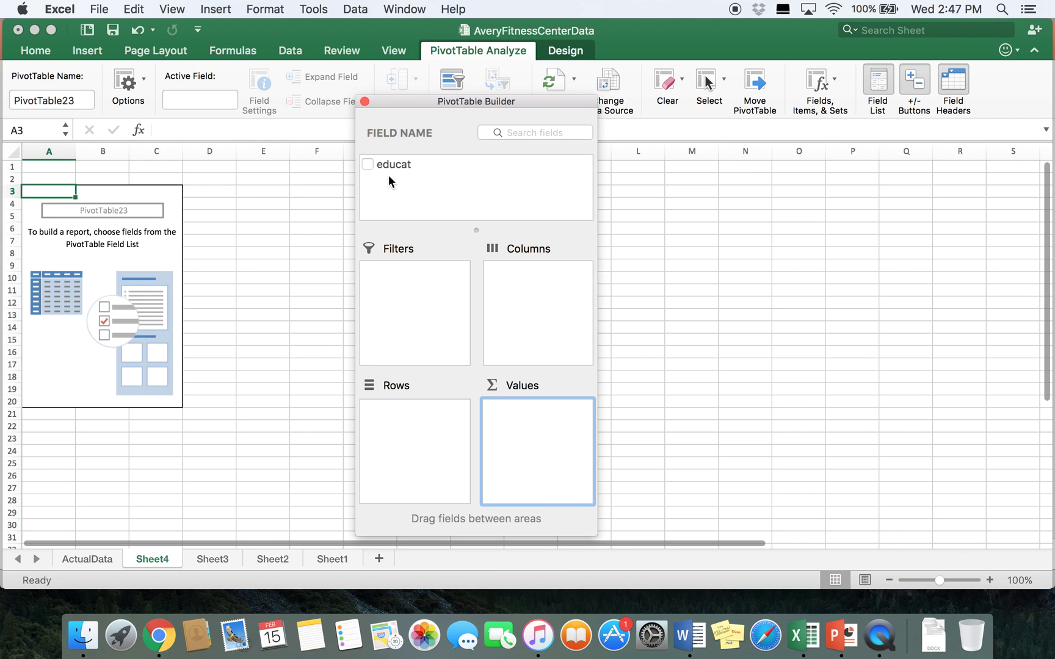
pyautogui.moveTo(390, 164); pyautogui.dragTo(523, 292)
pyautogui.moveTo(400, 165); pyautogui.dragTo(541, 485)
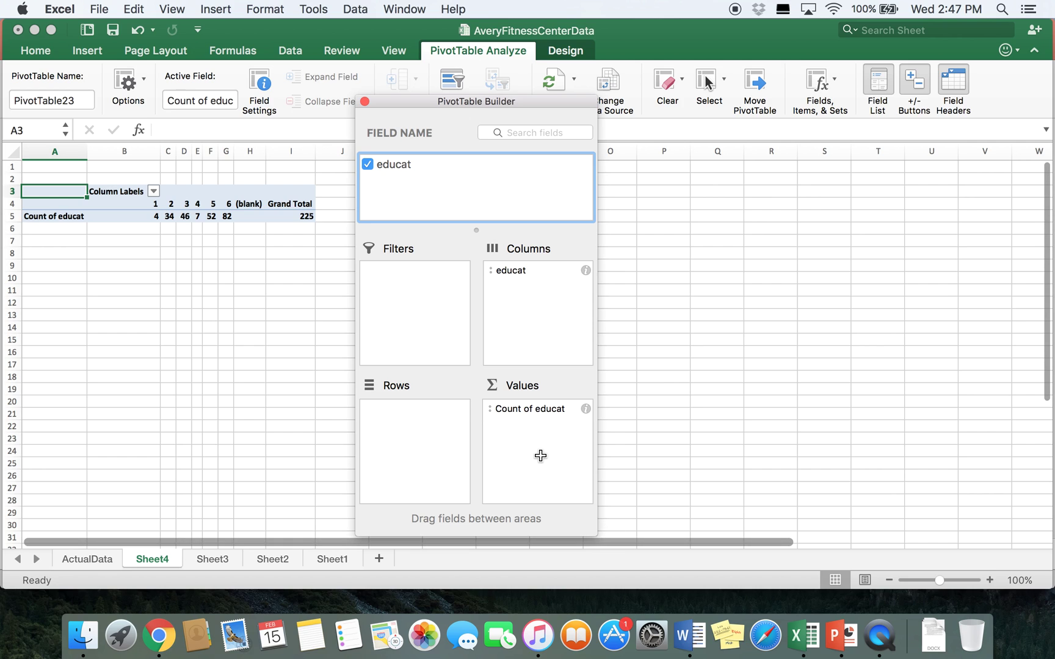
pyautogui.click(364, 101)
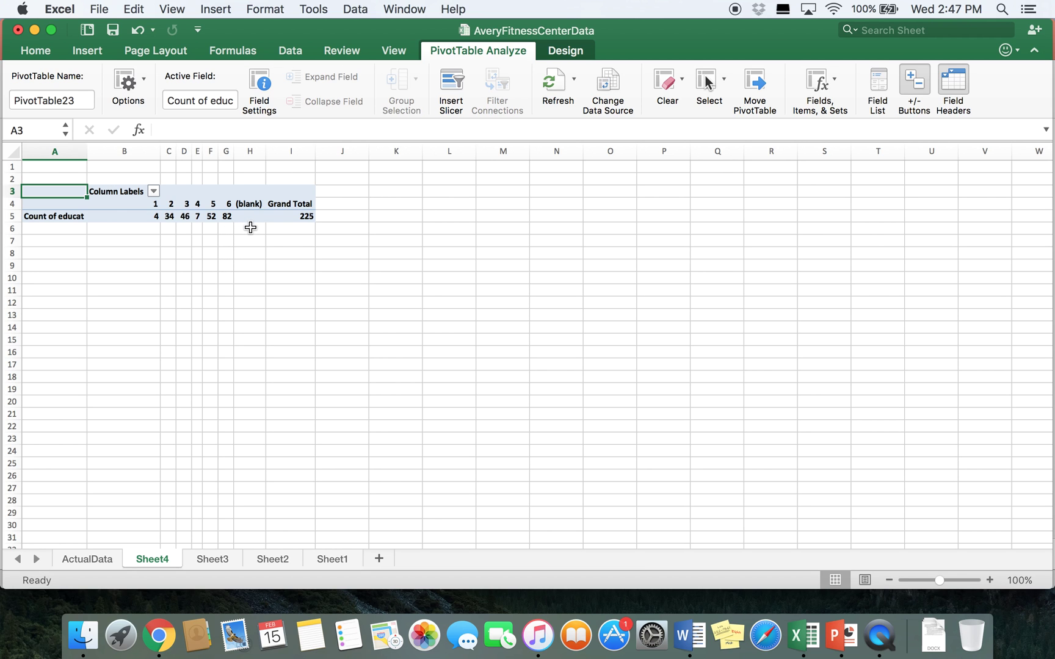
# Review the Avery Fitness Center Survey slide 14, then return to Excel.
pyautogui.click(841, 635)
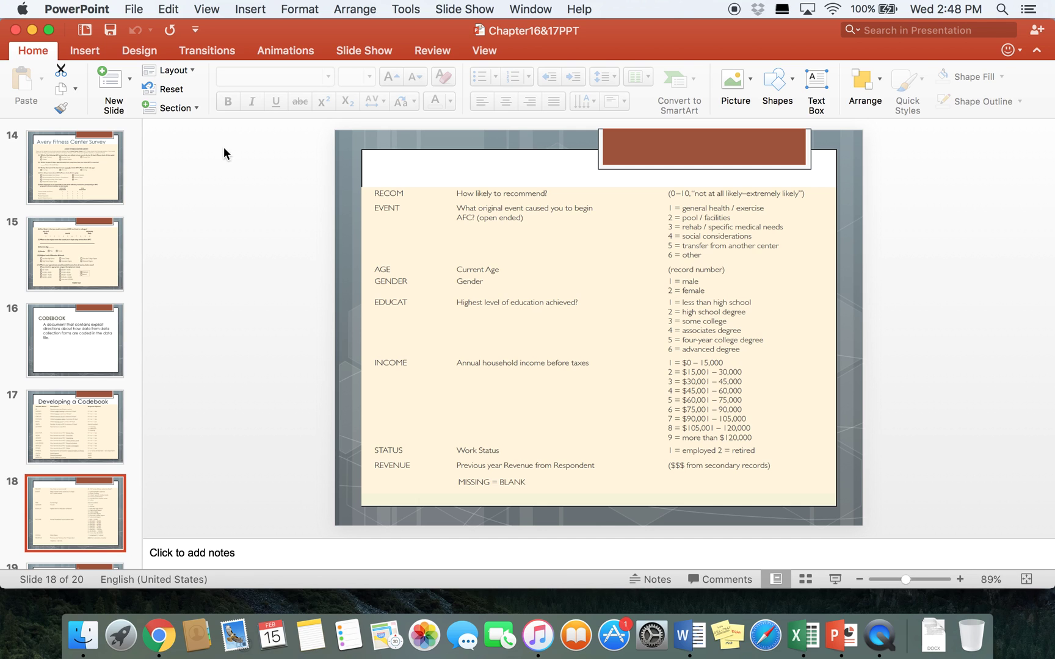
pyautogui.click(97, 164)
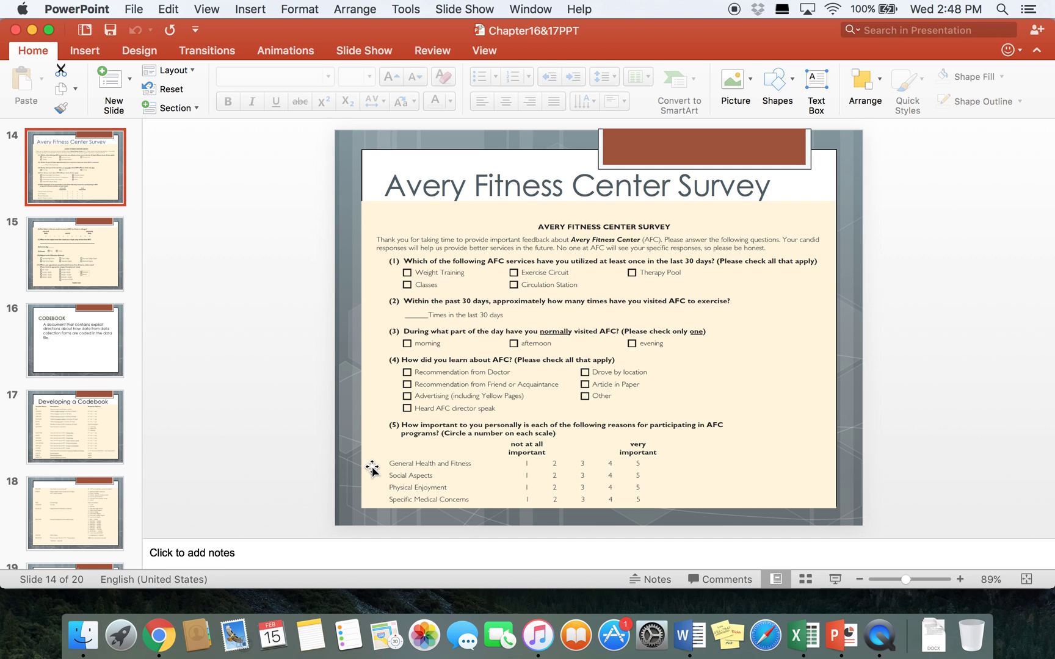
pyautogui.click(804, 641)
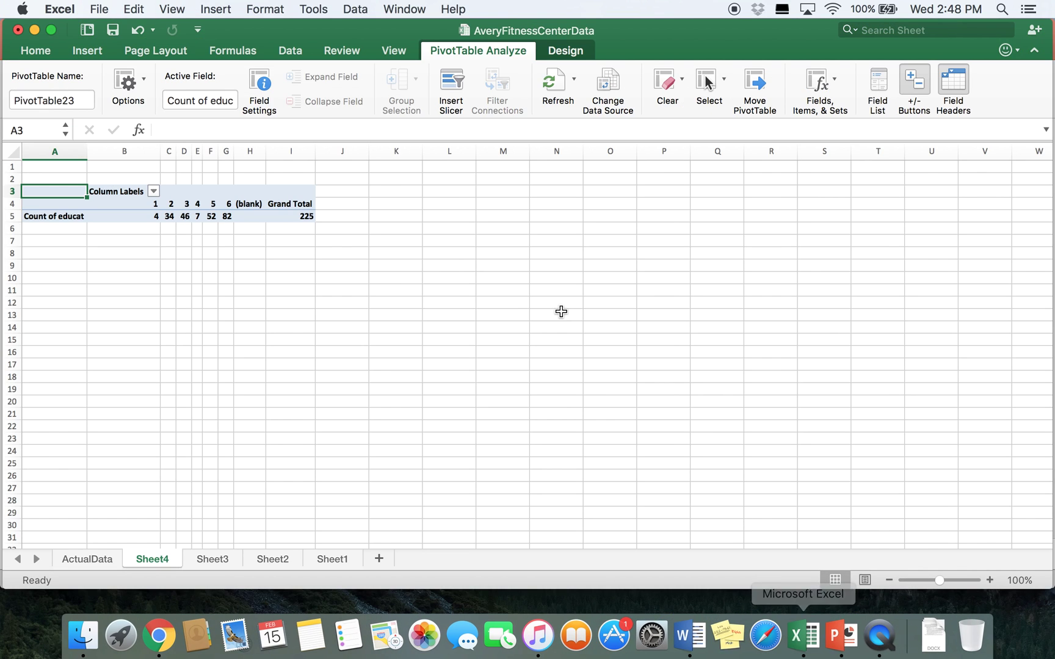
# Copy the social column Q from ActualData into a new worksheet.
pyautogui.click(75, 558)
pyautogui.click(430, 152)
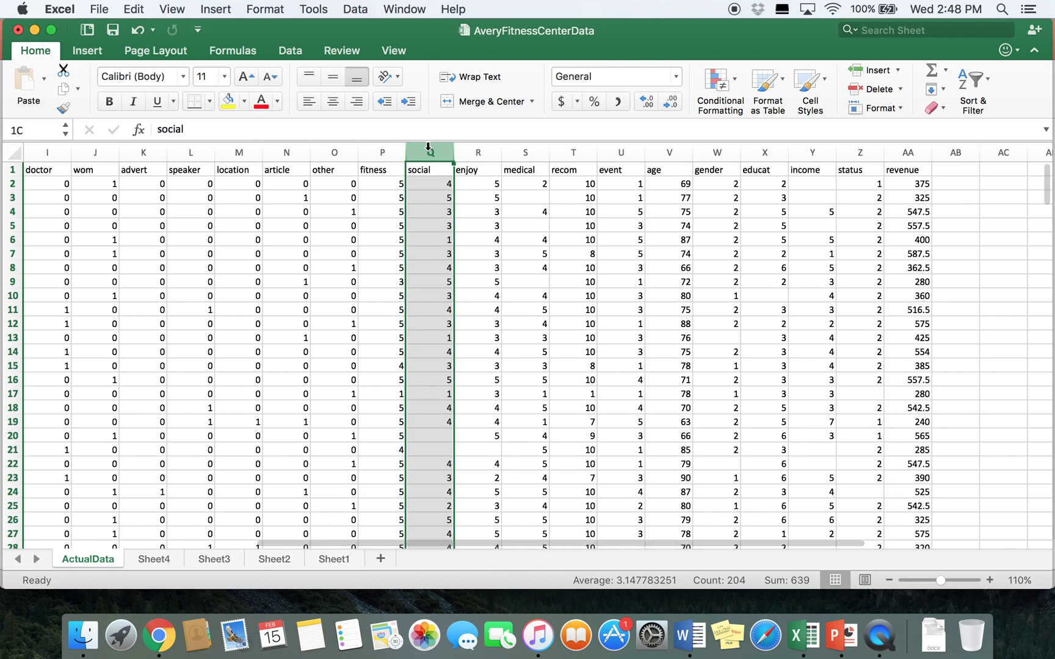
pyautogui.press('super+c')
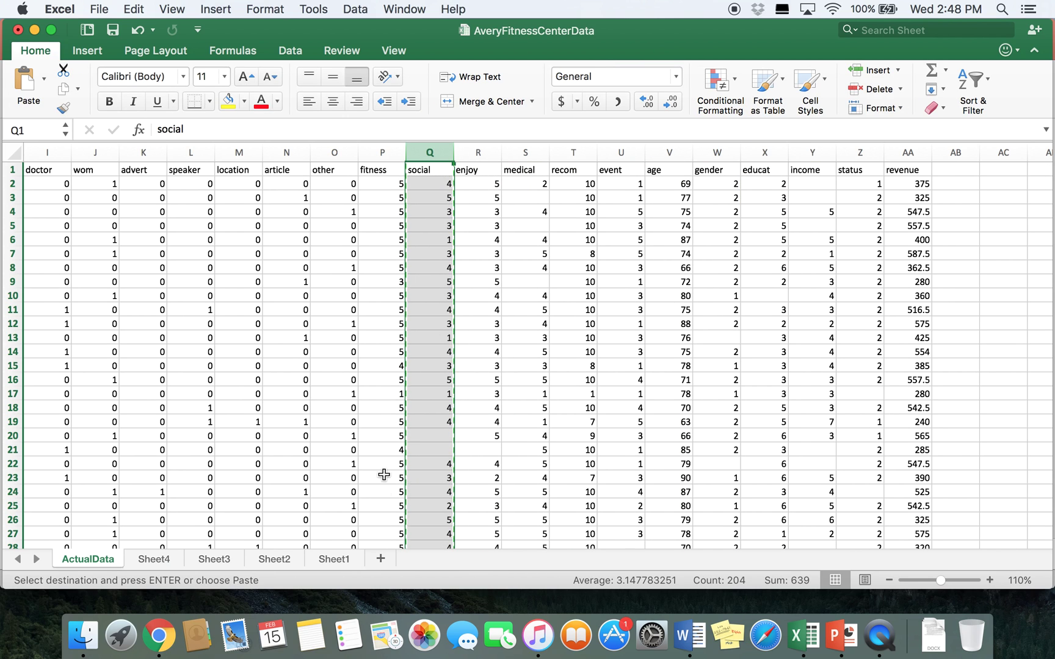
pyautogui.click(380, 558)
pyautogui.press('super+v')
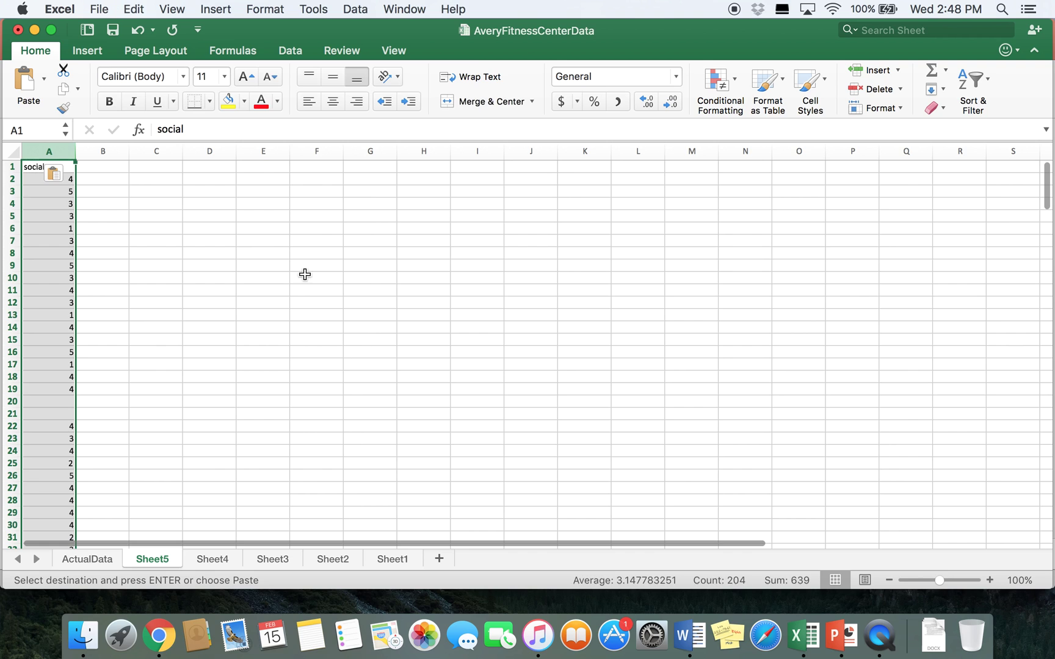
pyautogui.click(262, 253)
# Create a PivotTable on a new Sheet6 from the pasted social data in column A.
pyautogui.click(83, 52)
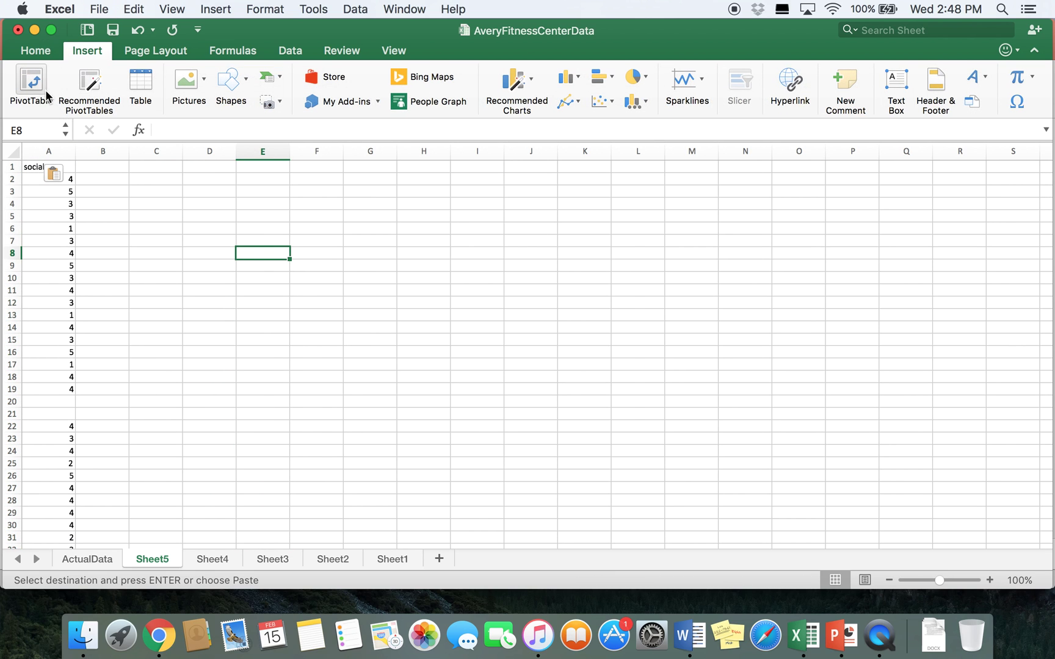
pyautogui.click(30, 81)
pyautogui.moveTo(37, 166); pyautogui.dragTo(57, 342)
pyautogui.click(560, 440)
# Place social in Columns and Values summarized by Average, giving grand total 3.147783251.
pyautogui.moveTo(383, 168); pyautogui.dragTo(491, 275)
pyautogui.moveTo(477, 357); pyautogui.dragTo(556, 426)
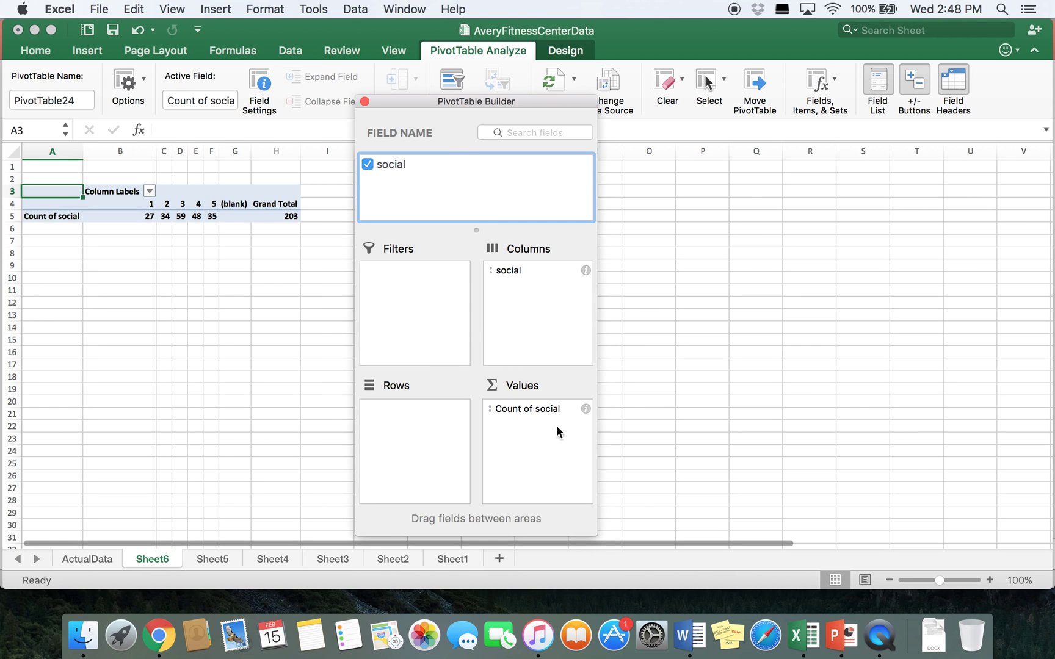
pyautogui.click(588, 408)
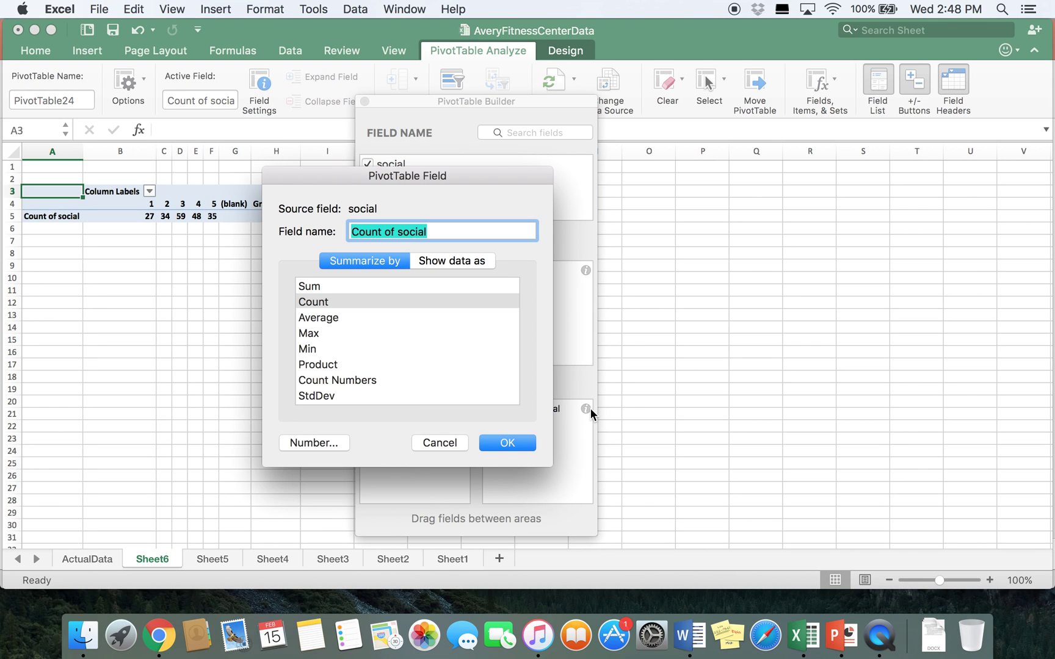
pyautogui.click(333, 318)
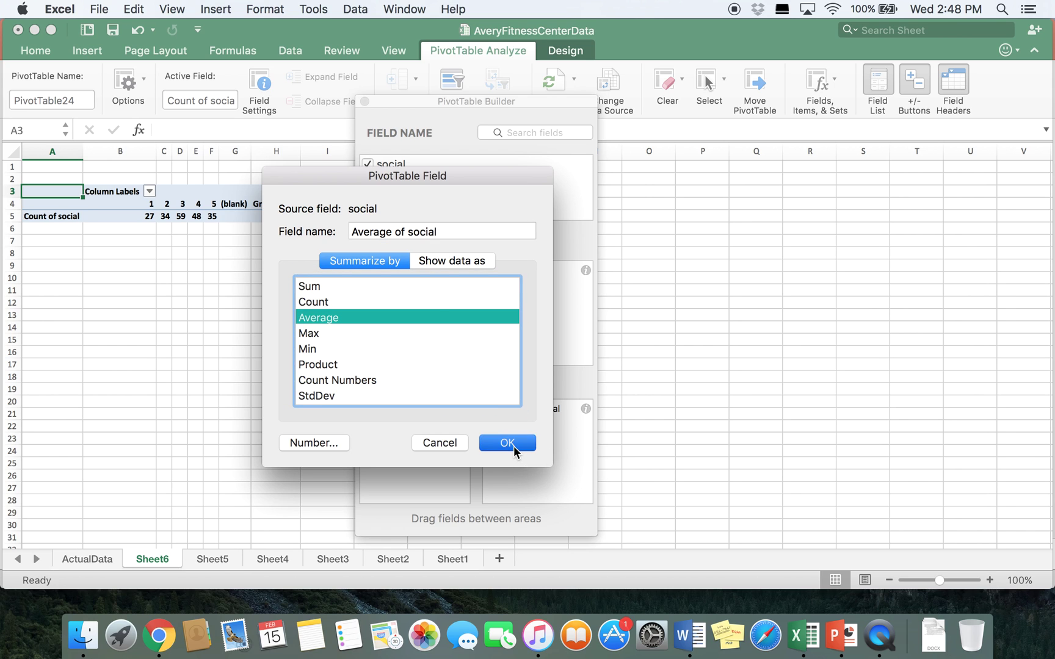
pyautogui.click(507, 443)
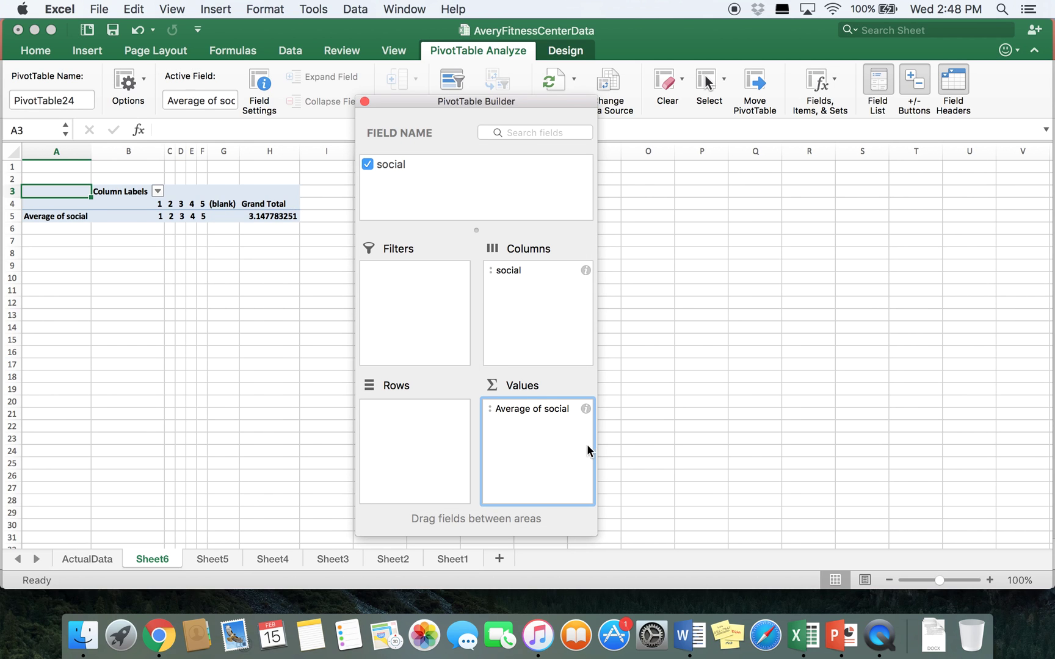
pyautogui.click(364, 101)
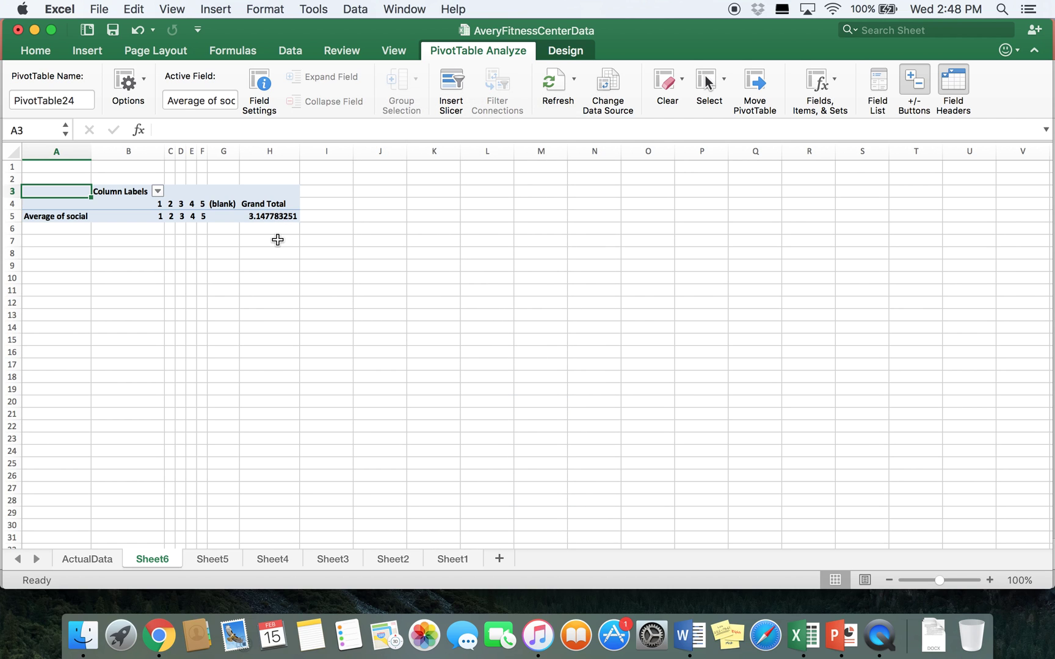
pyautogui.click(841, 635)
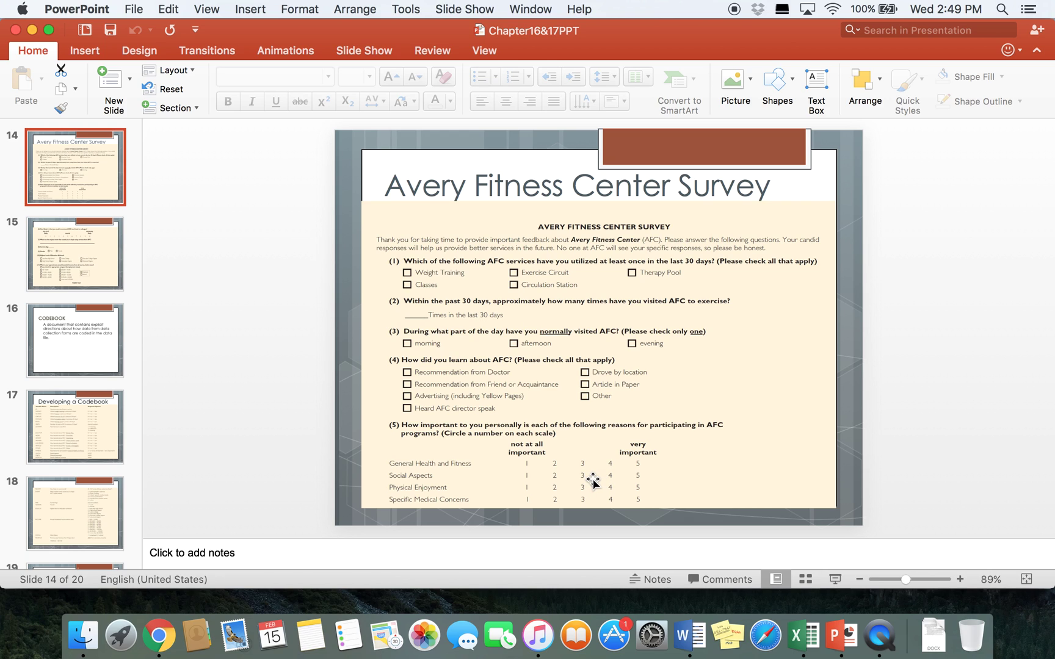
# Show slide 15 in PowerPoint, the survey's second page with questions 6 through 11.
pyautogui.click(69, 253)
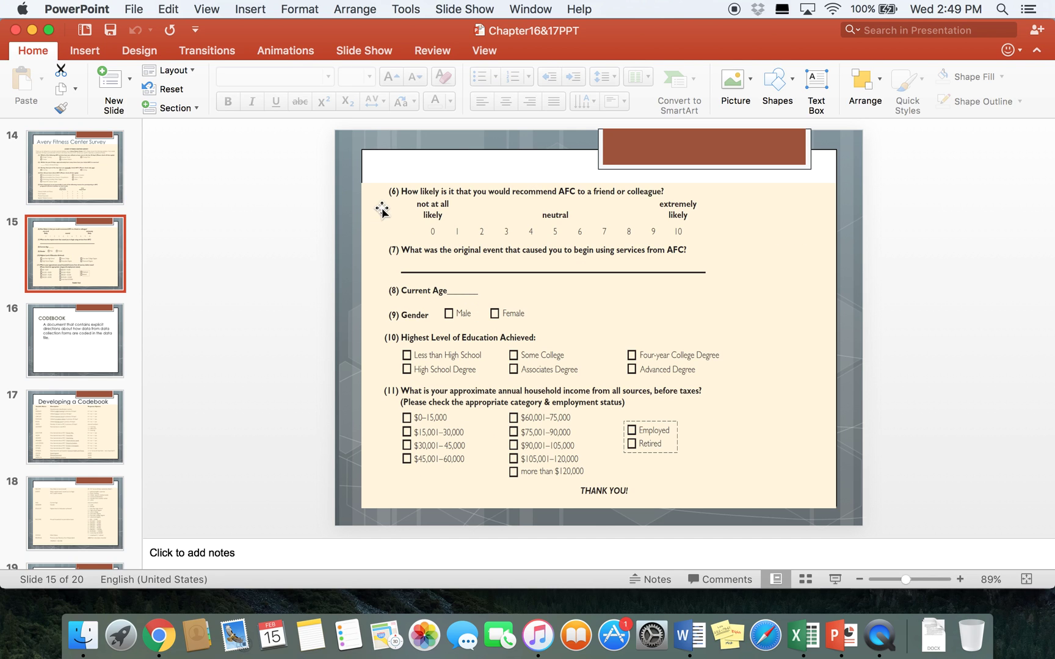
# Copy the recom column (T) from ActualData and paste it into a new blank sheet.
pyautogui.click(803, 635)
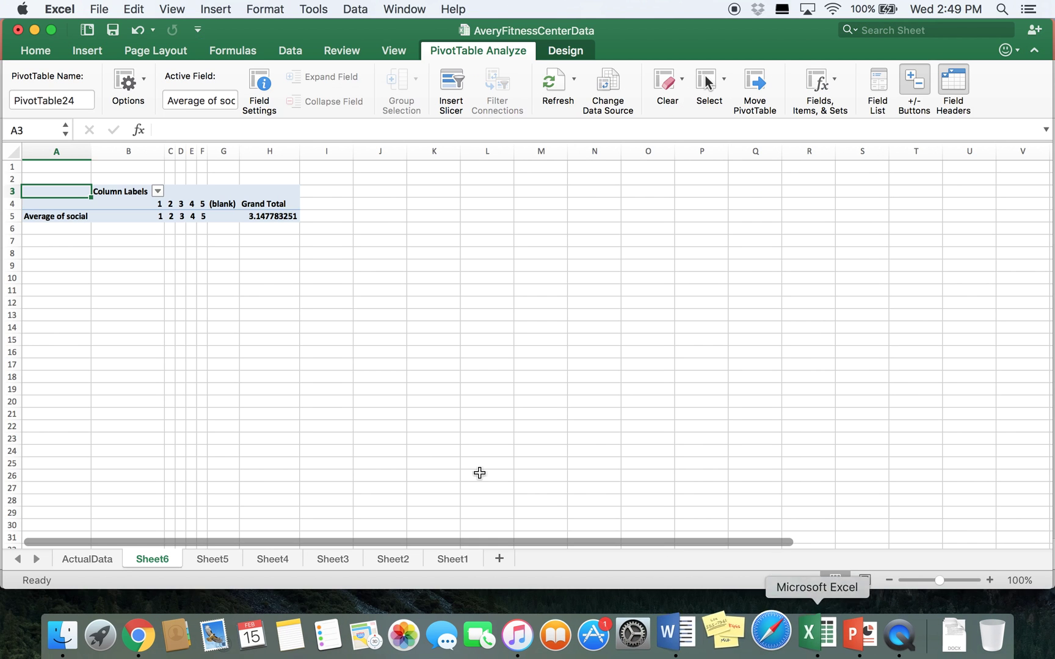
pyautogui.click(81, 557)
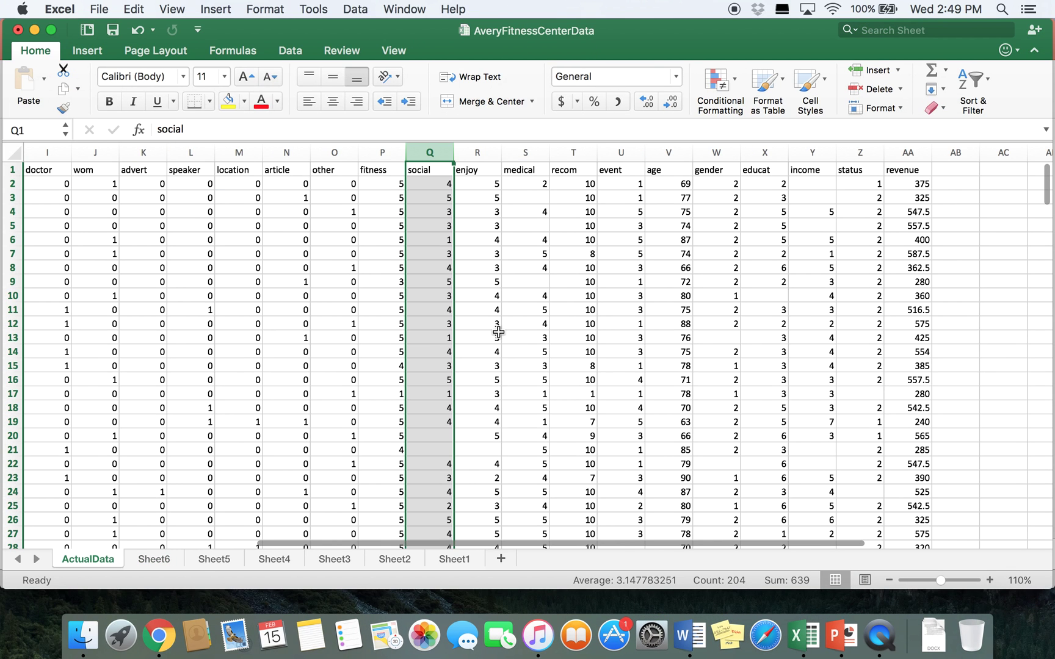
pyautogui.click(575, 150)
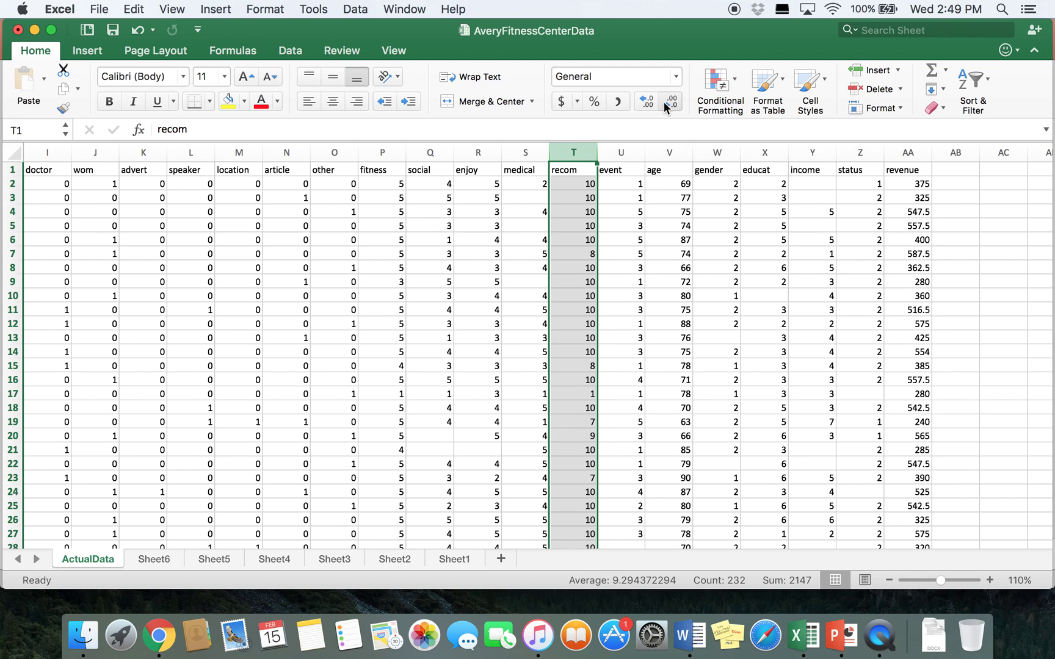
pyautogui.press('super+c')
pyautogui.click(501, 559)
pyautogui.press('super+v')
pyautogui.click(208, 413)
# Create a PivotTable on a new sheet from the pasted recom data in column A.
pyautogui.click(85, 50)
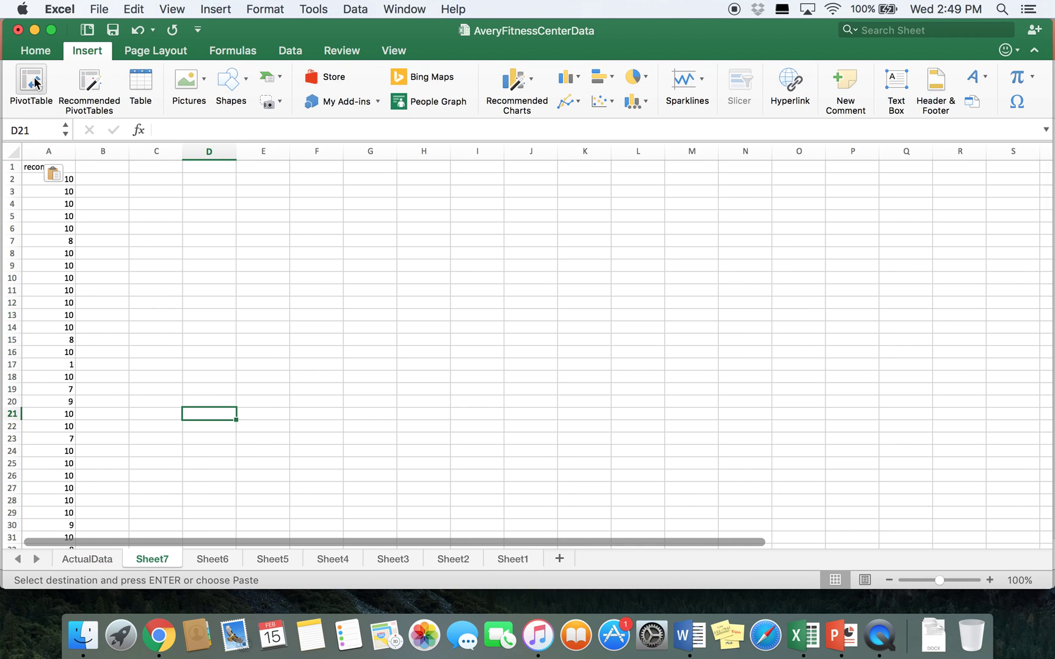
pyautogui.click(31, 85)
pyautogui.moveTo(48, 167); pyautogui.dragTo(57, 343)
pyautogui.click(562, 437)
# Add recom to Columns and Values and summarize it as Average (grand total 9.294372294).
pyautogui.moveTo(395, 160); pyautogui.dragTo(577, 417)
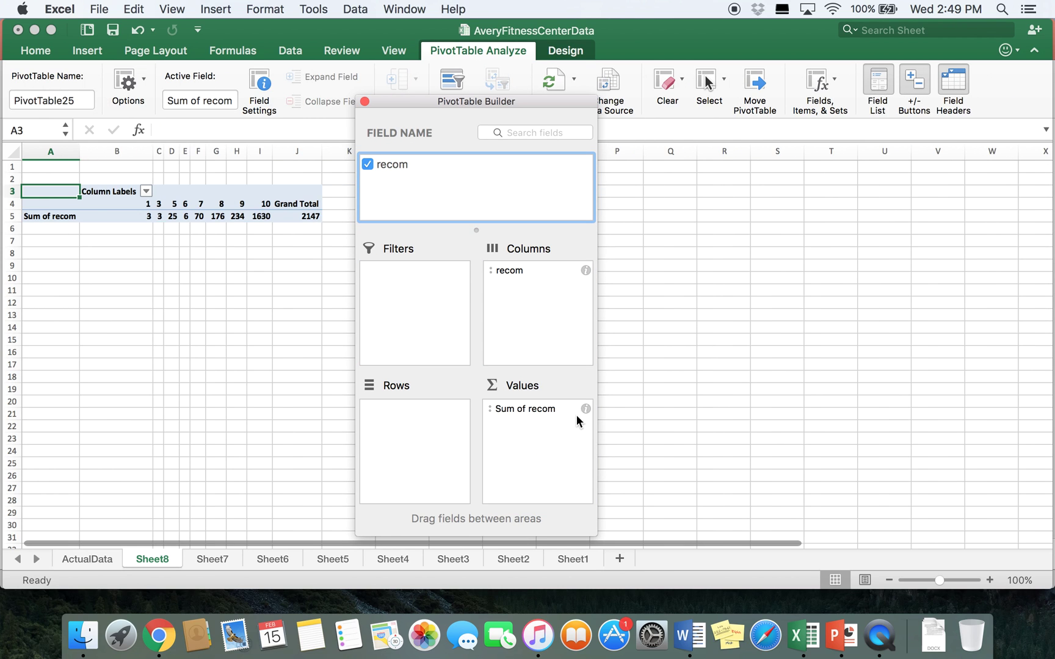
pyautogui.click(584, 409)
pyautogui.click(339, 316)
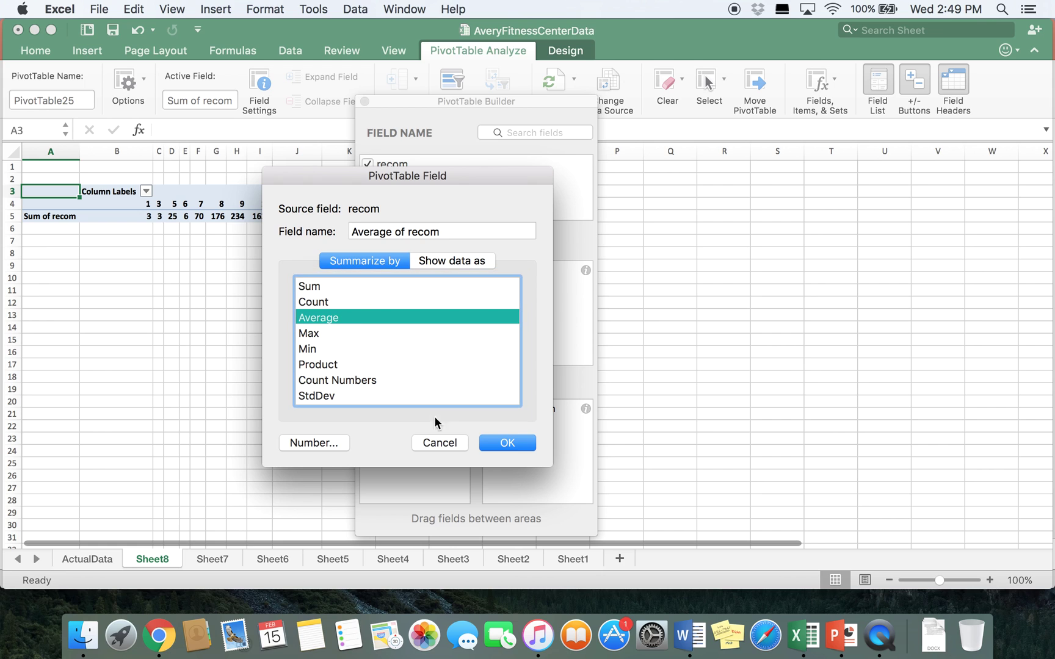
pyautogui.click(510, 444)
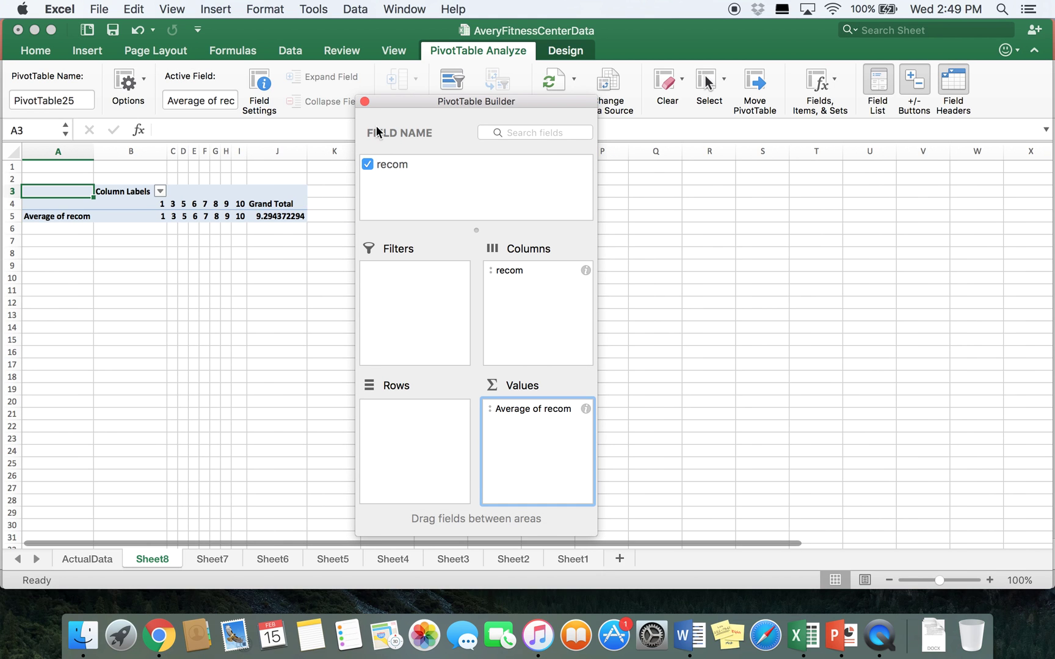
pyautogui.click(365, 101)
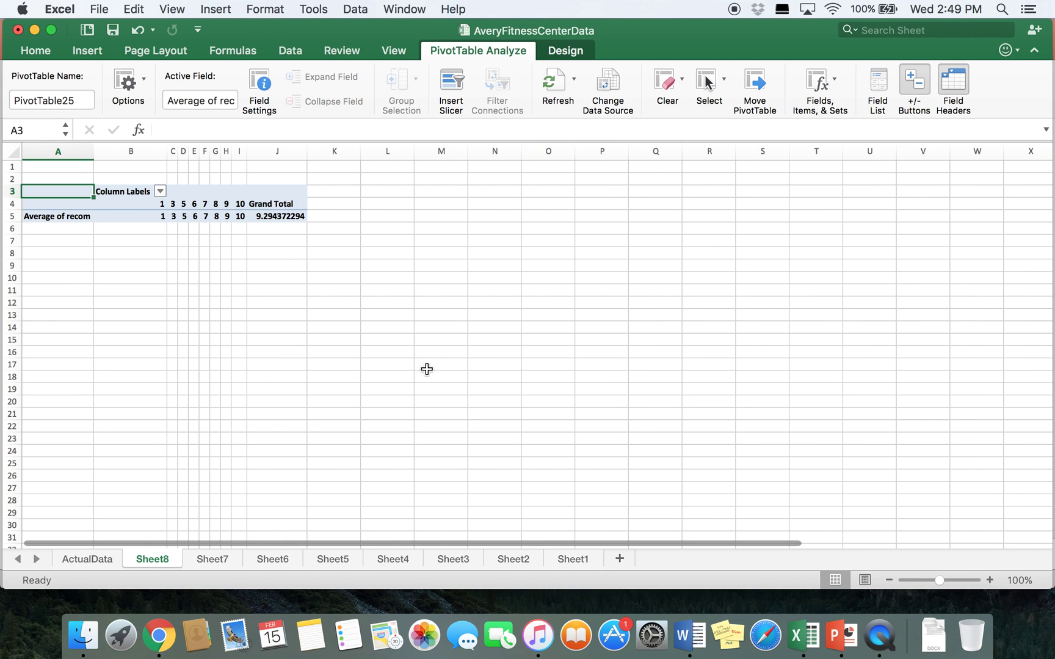
pyautogui.click(841, 634)
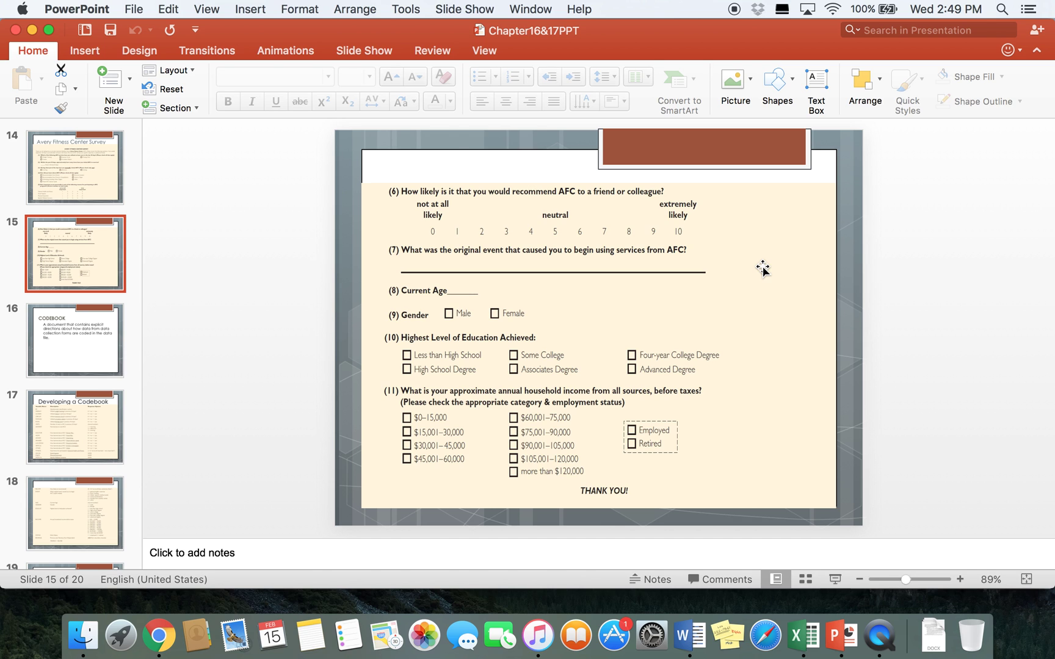
pyautogui.click(803, 635)
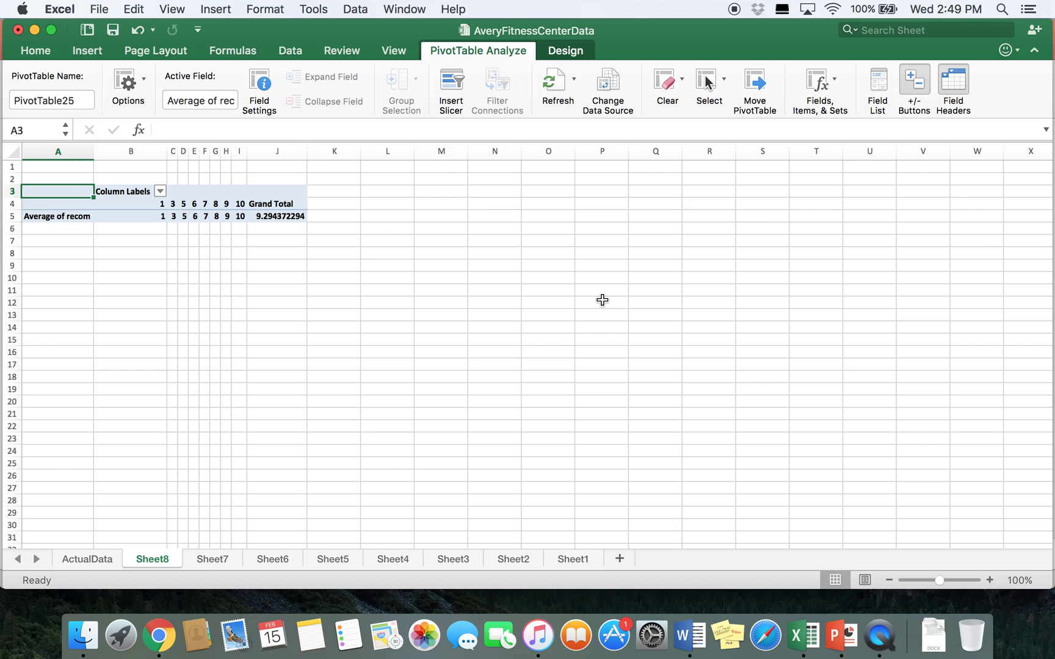